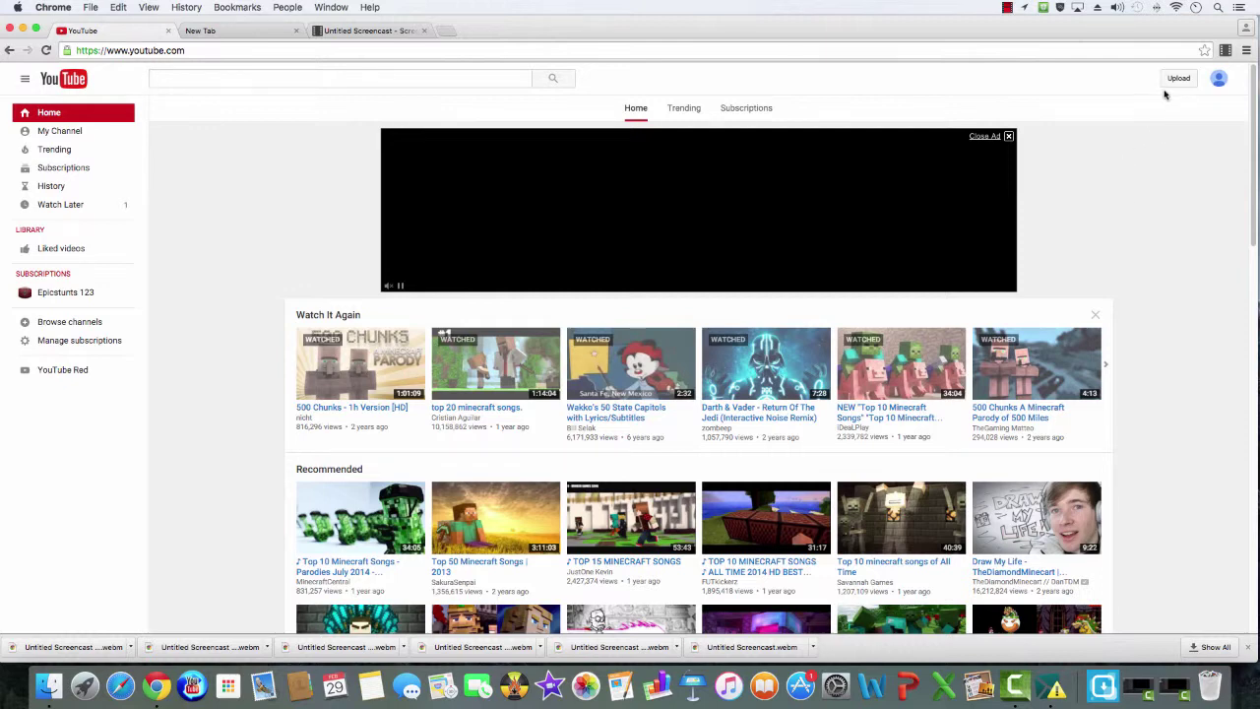
Go to YouTube's video upload page from the Upload button at the top right
{"action": "left_click", "coordinate": [1200, 77]}
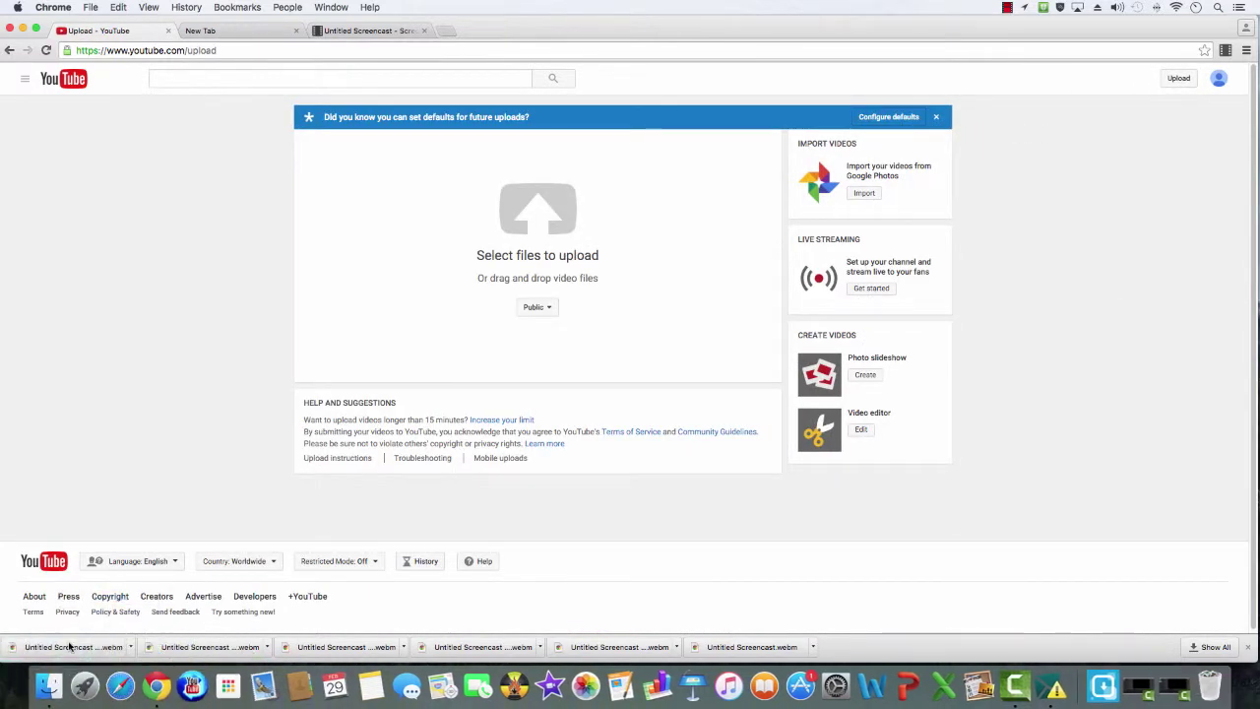
Upload the Untitled Screencast 5 webm recording and publish it
{"action": "left_click_drag", "start_coordinate": [72, 647], "coordinate": [535, 309]}
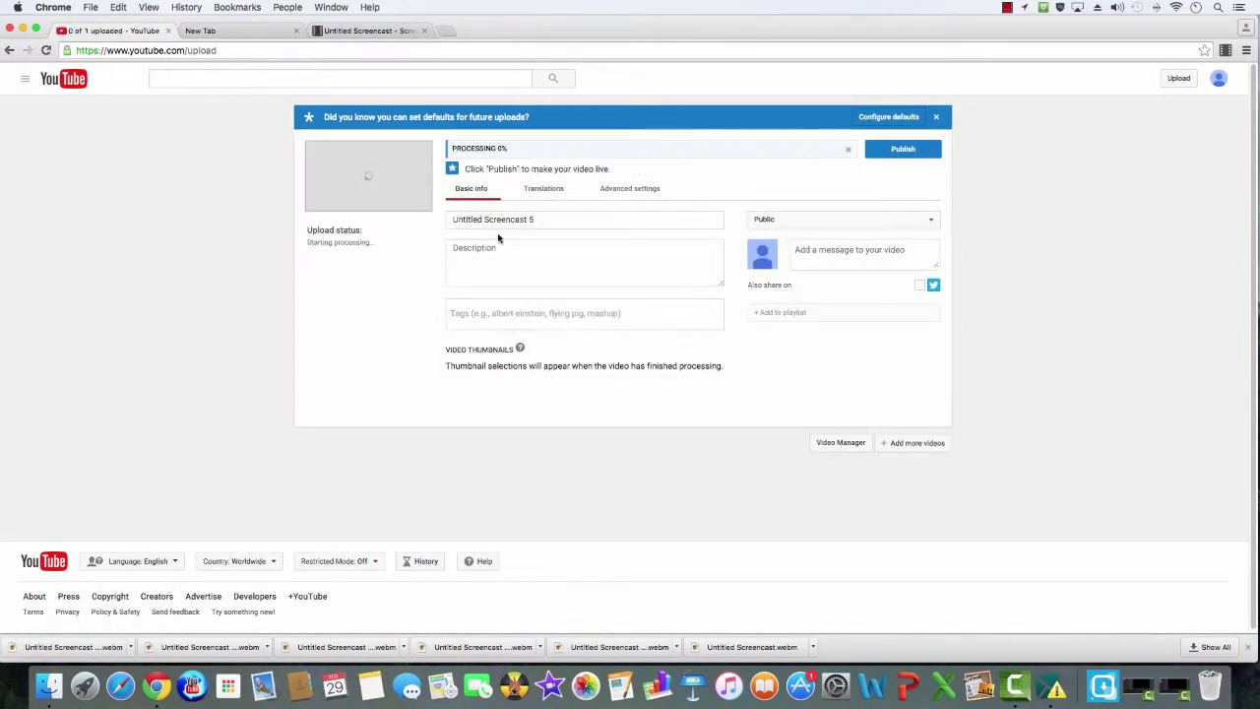
{"action": "left_click", "coordinate": [897, 148]}
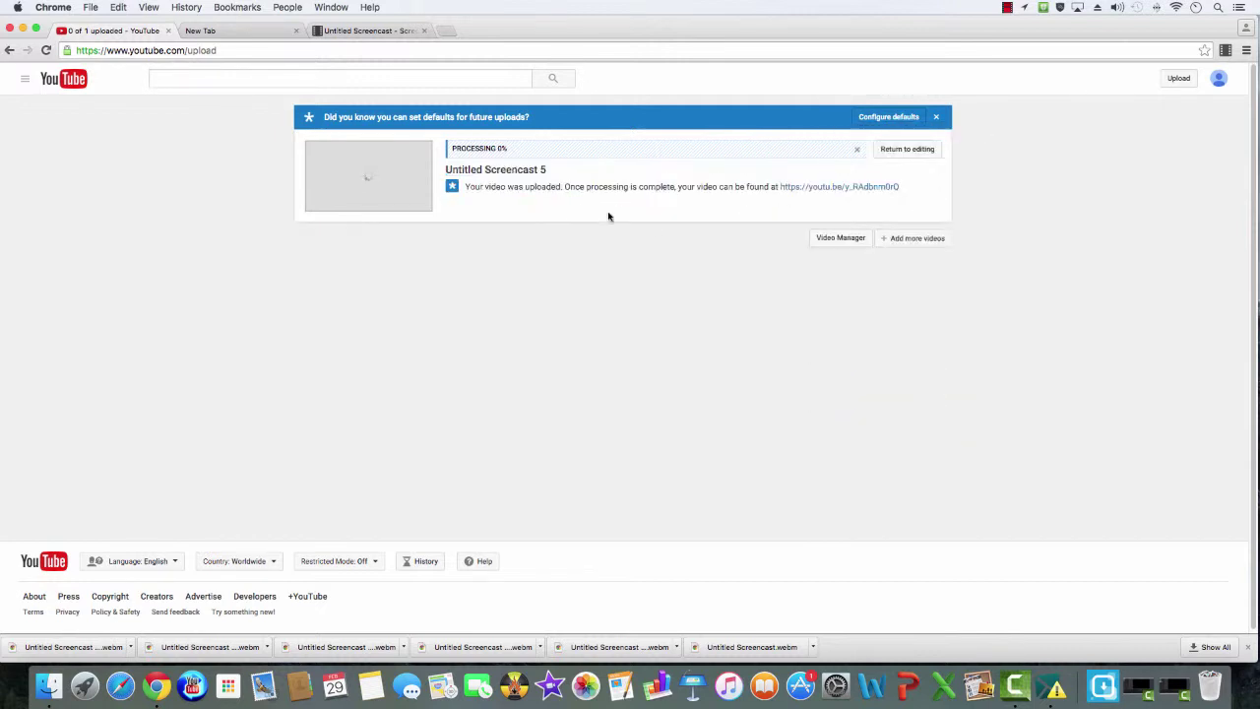
{"action": "left_click", "coordinate": [27, 80]}
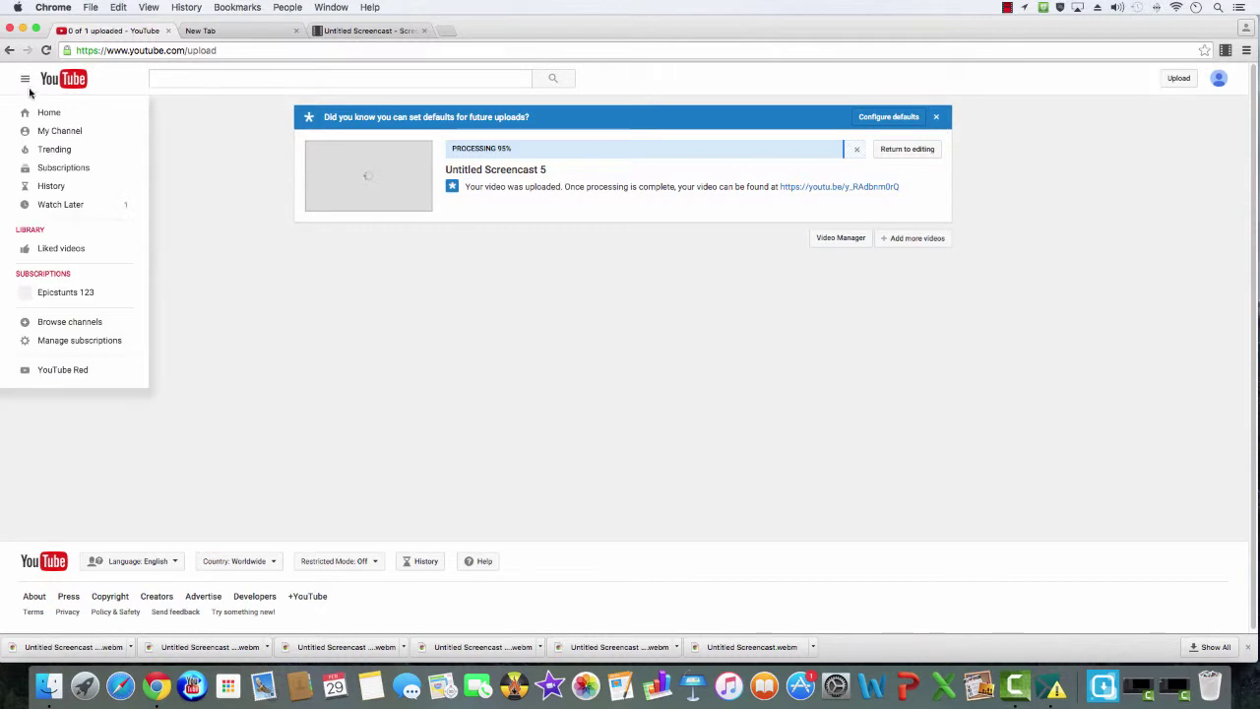
Open the Video Editor for 'My Edited Video' from My Channel's Creator Studio CREATE section
{"action": "left_click", "coordinate": [62, 132]}
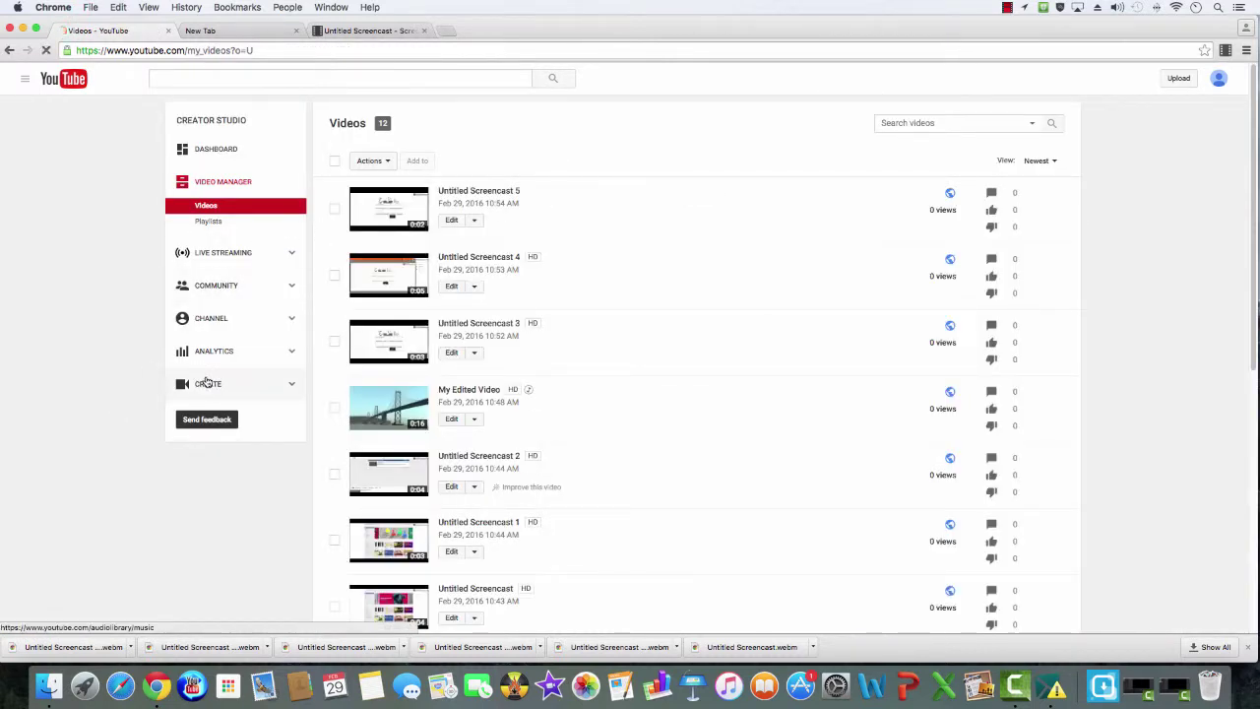
{"action": "left_click", "coordinate": [207, 383]}
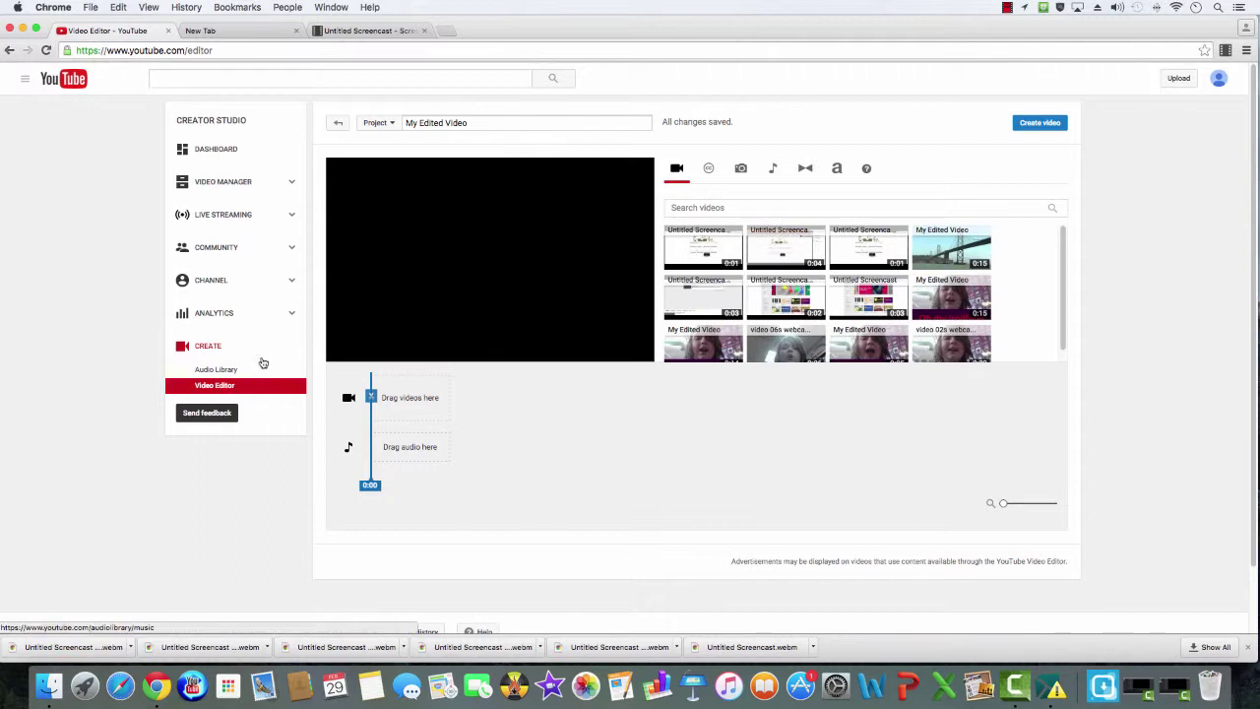
Place the first and third Untitled Screencast clips back to back on the video track
{"action": "left_click_drag", "start_coordinate": [702, 246], "coordinate": [411, 399]}
{"action": "left_click", "coordinate": [483, 244]}
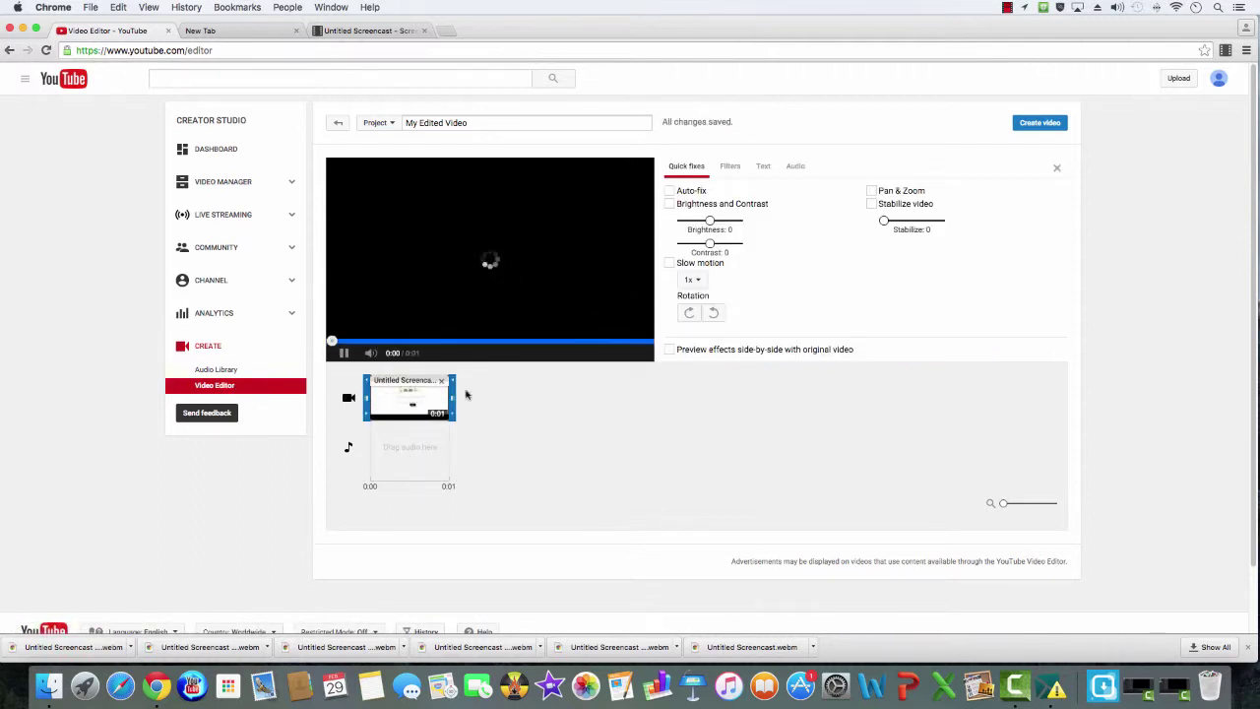
{"action": "left_click", "coordinate": [220, 388]}
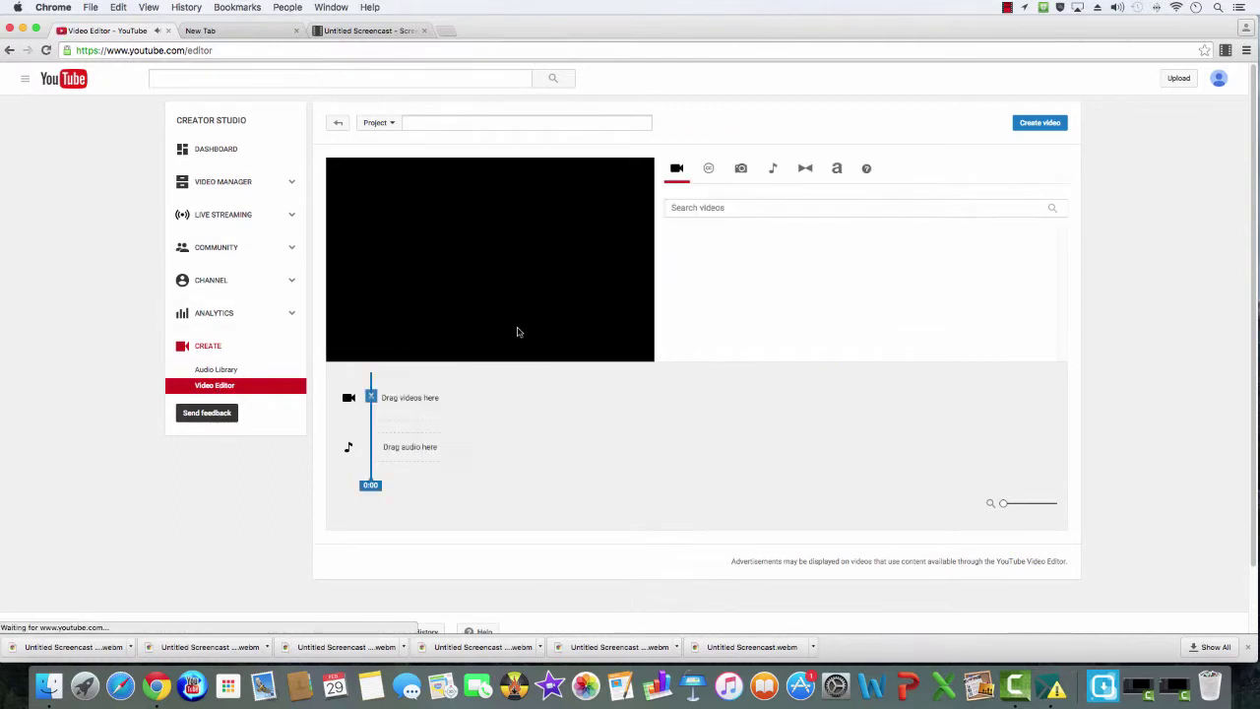
{"action": "left_click_drag", "start_coordinate": [870, 247], "coordinate": [489, 397]}
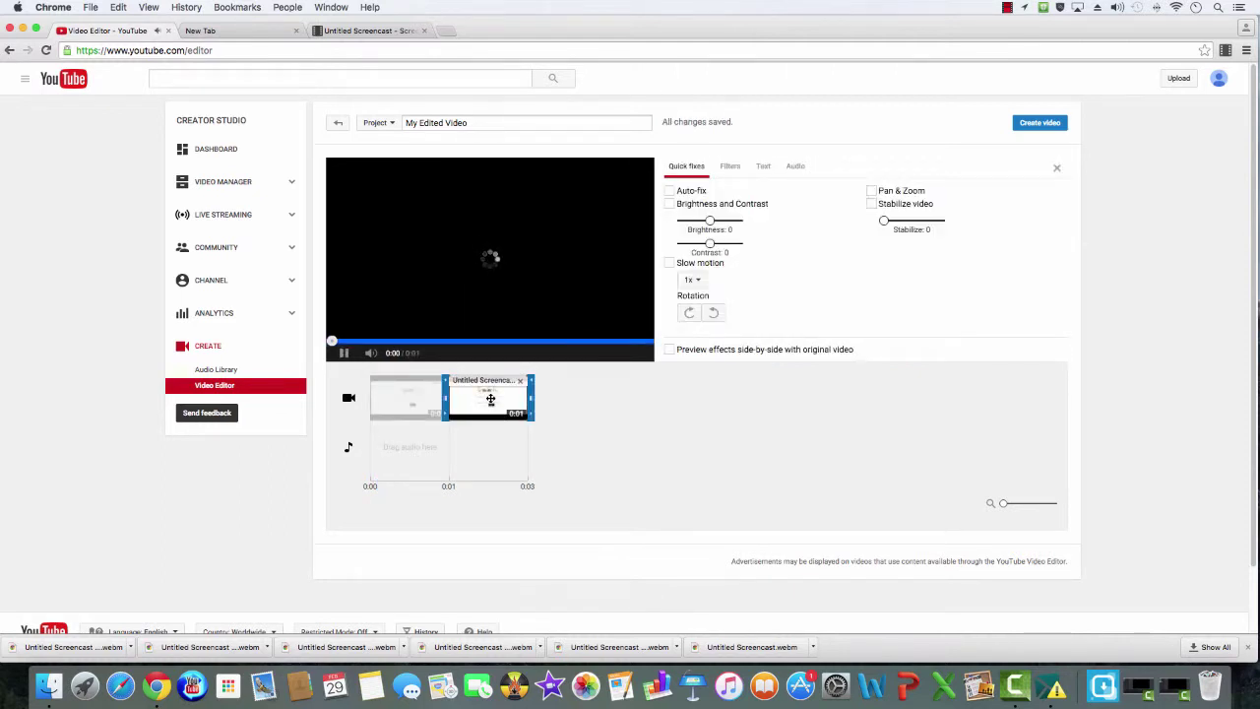
{"action": "left_click", "coordinate": [585, 421]}
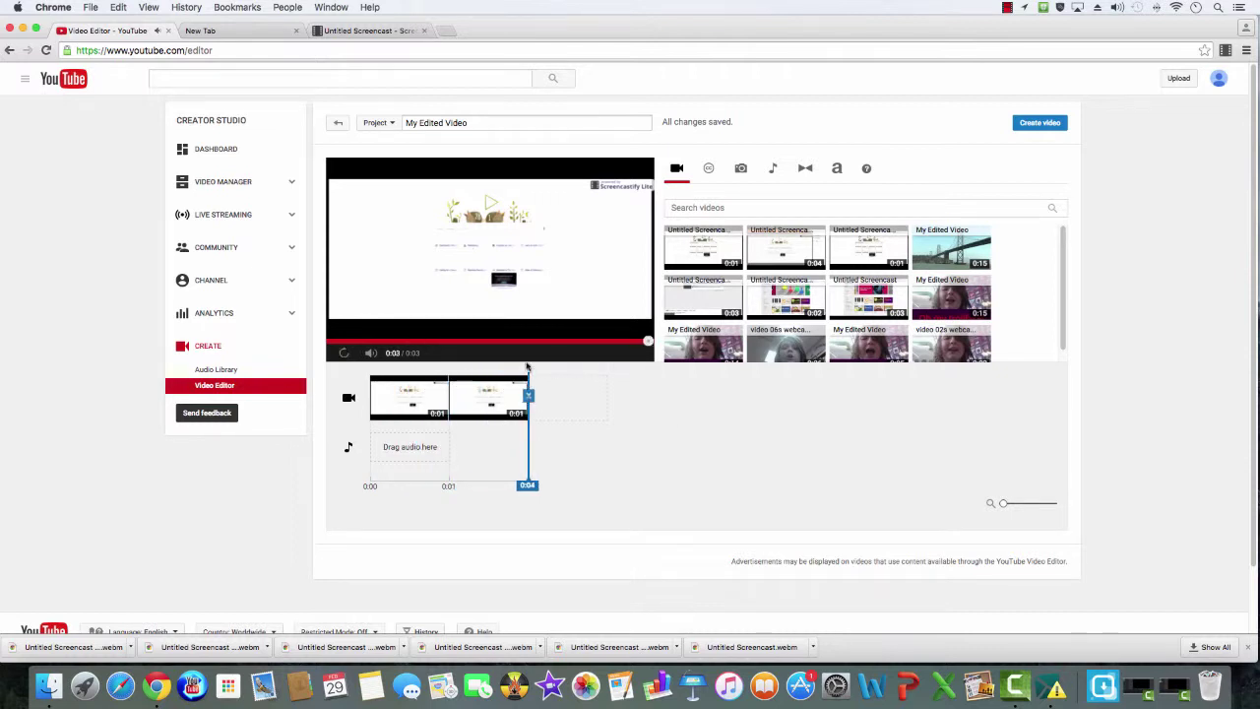
Add Silent Partner's 'How it Began' track to the audio row beneath the clips
{"action": "left_click", "coordinate": [718, 175]}
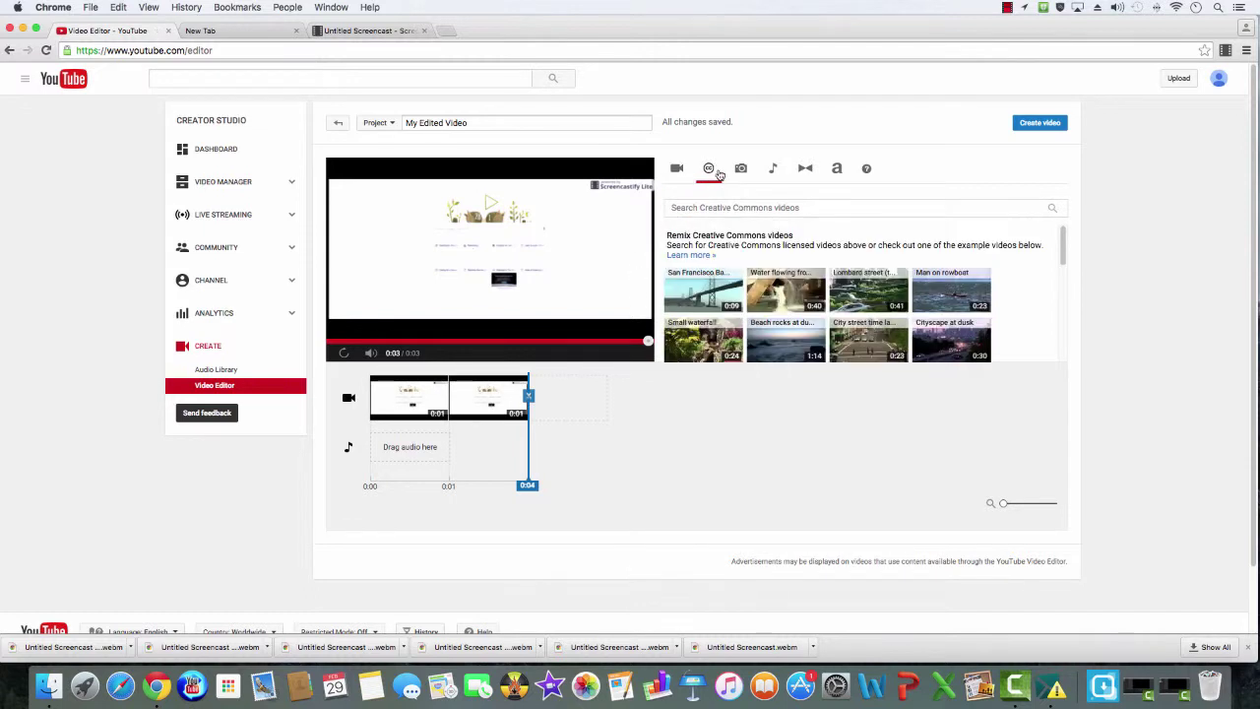
{"action": "left_click", "coordinate": [738, 172]}
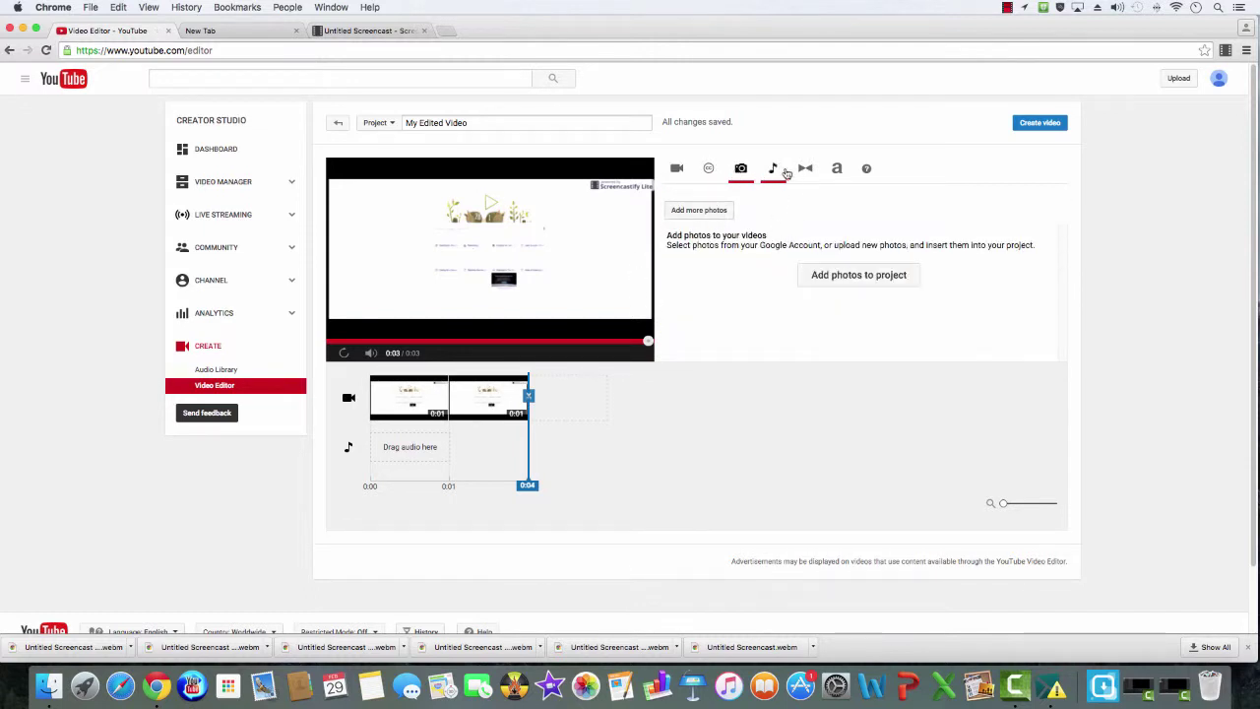
{"action": "left_click", "coordinate": [778, 172]}
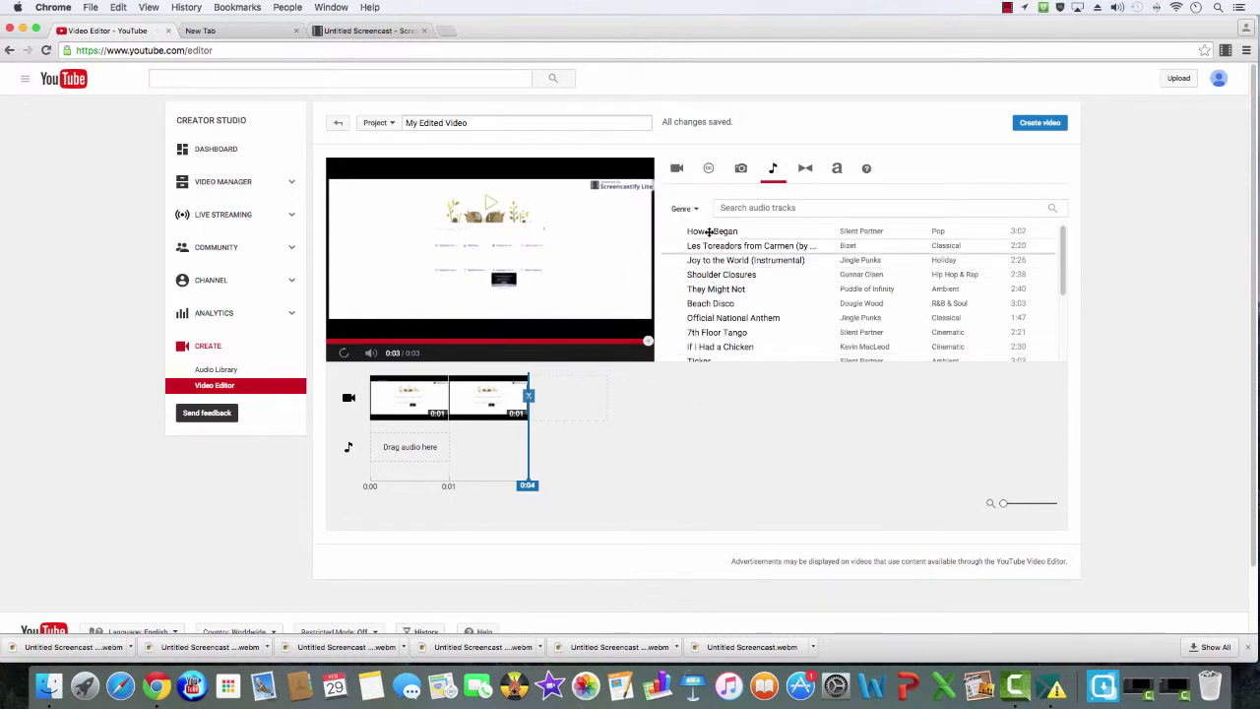
{"action": "left_click_drag", "start_coordinate": [711, 232], "coordinate": [410, 443]}
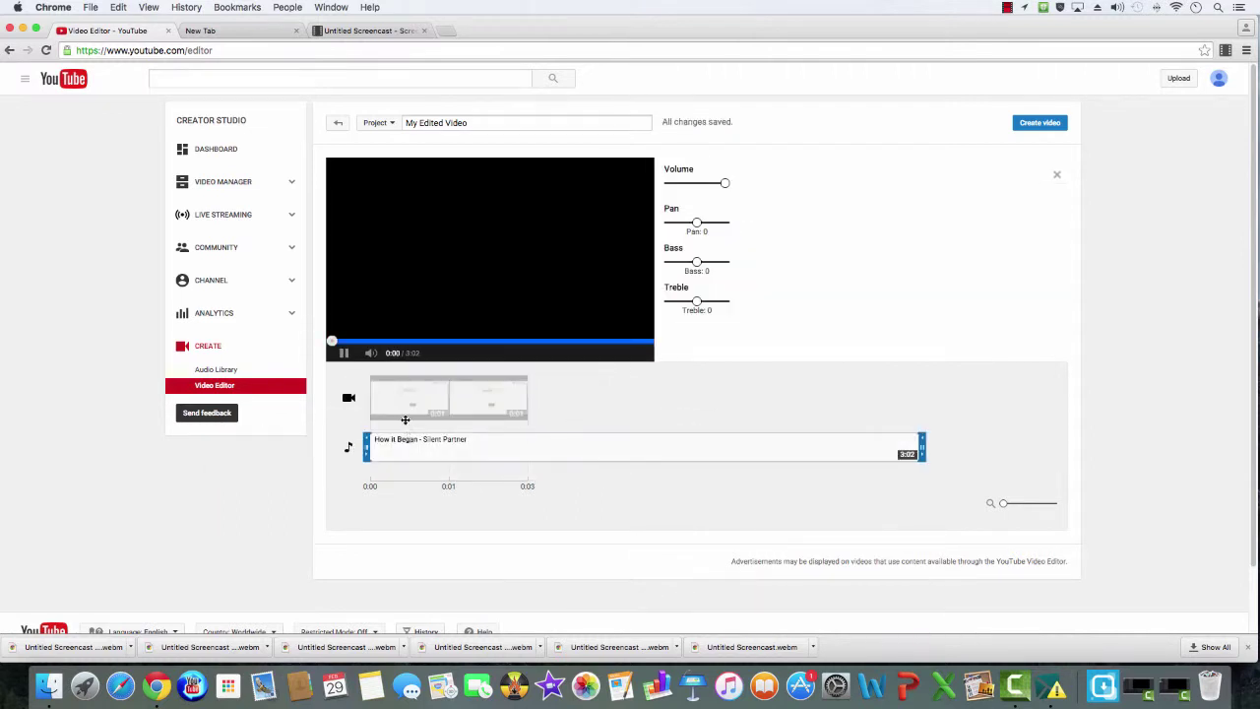
{"action": "left_click", "coordinate": [584, 402]}
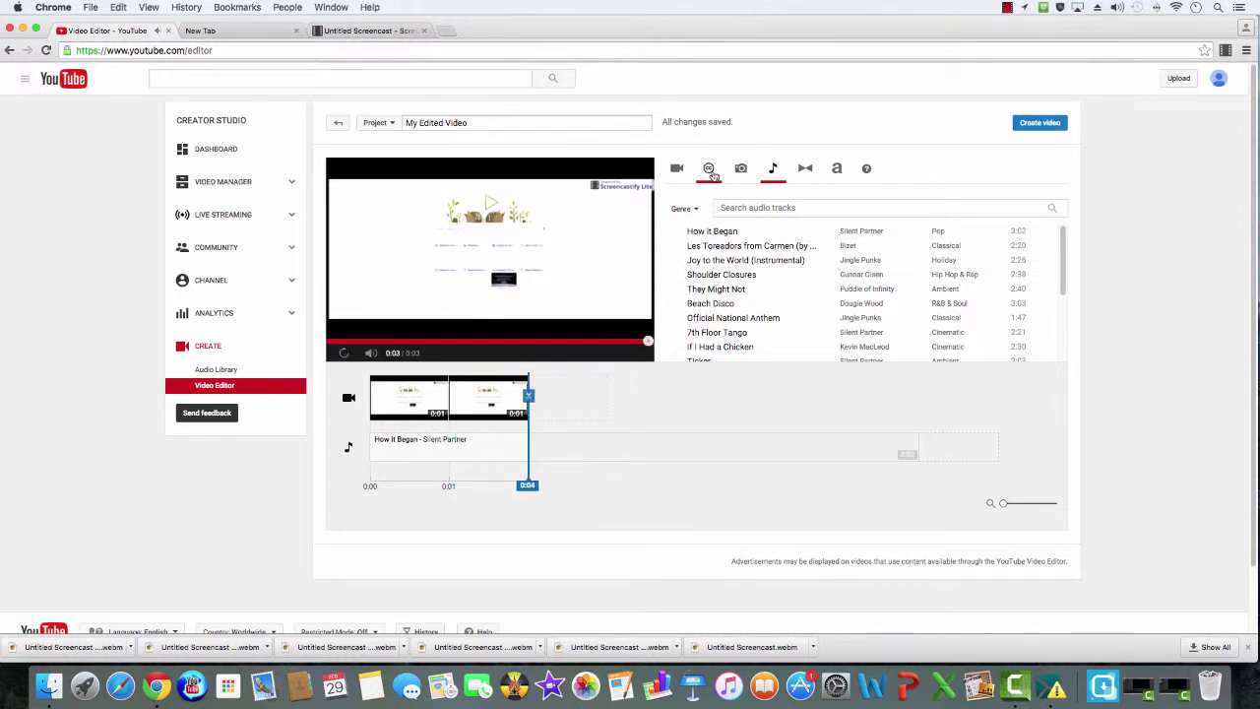
{"action": "left_click", "coordinate": [709, 171]}
Insert the San Francisco bridge clip between the screencasts and trim it from 0:09 to 0:05
{"action": "left_click_drag", "start_coordinate": [716, 306], "coordinate": [487, 396]}
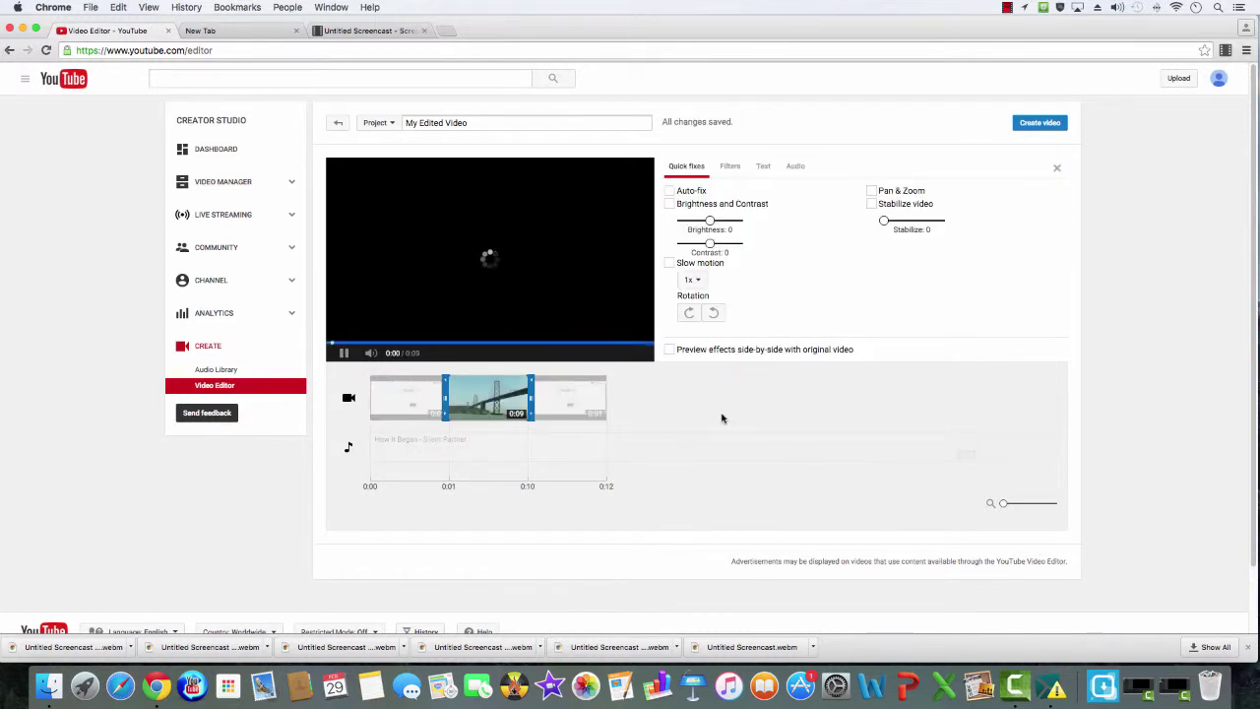
{"action": "left_click", "coordinate": [758, 408]}
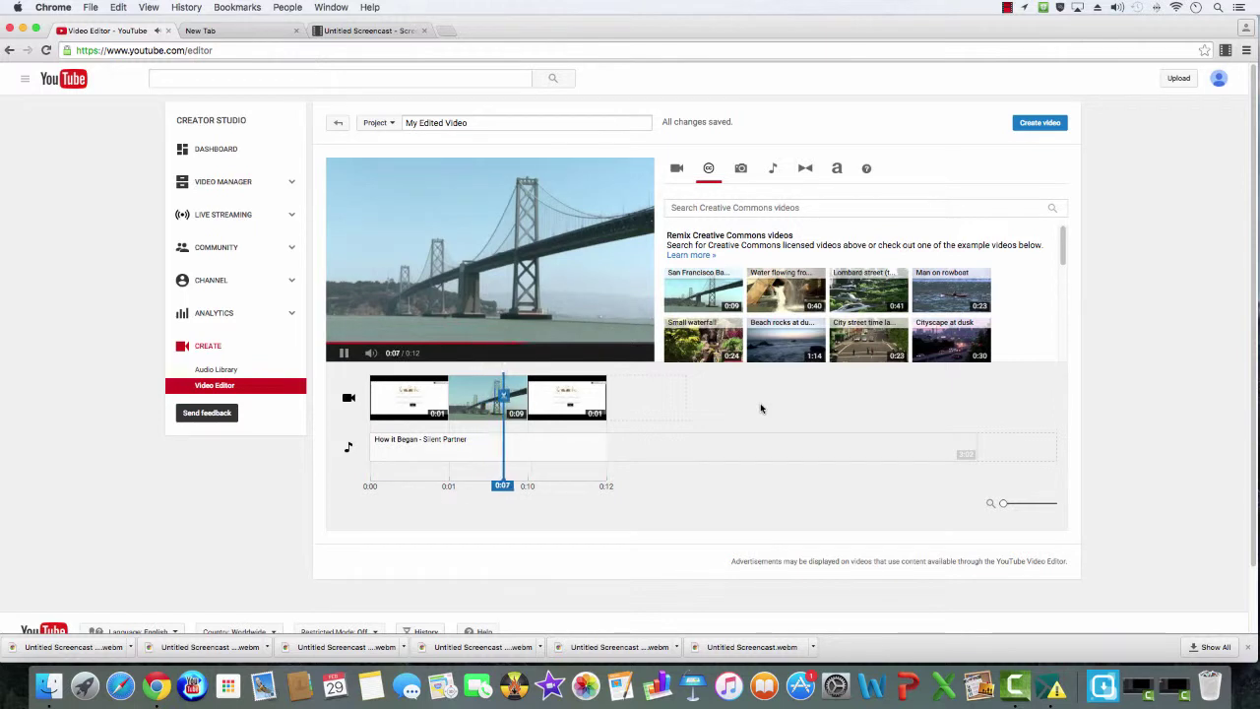
{"action": "left_click", "coordinate": [500, 397]}
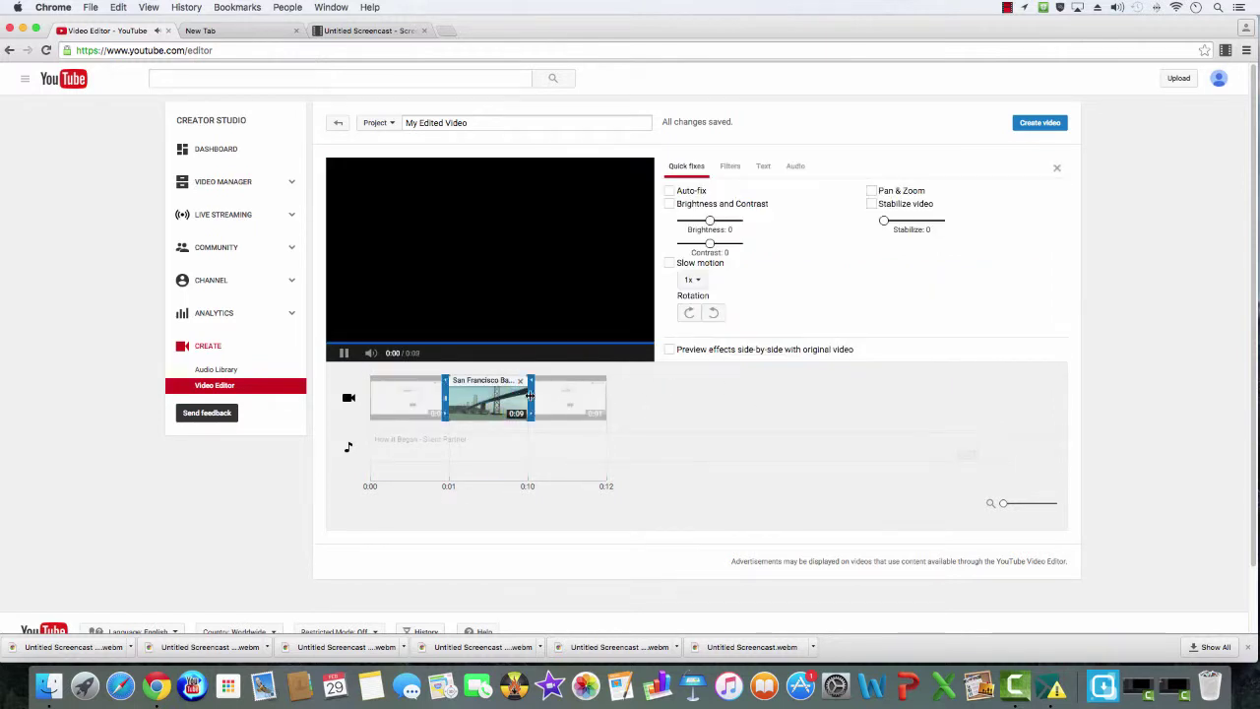
{"action": "left_click_drag", "start_coordinate": [533, 398], "coordinate": [498, 399]}
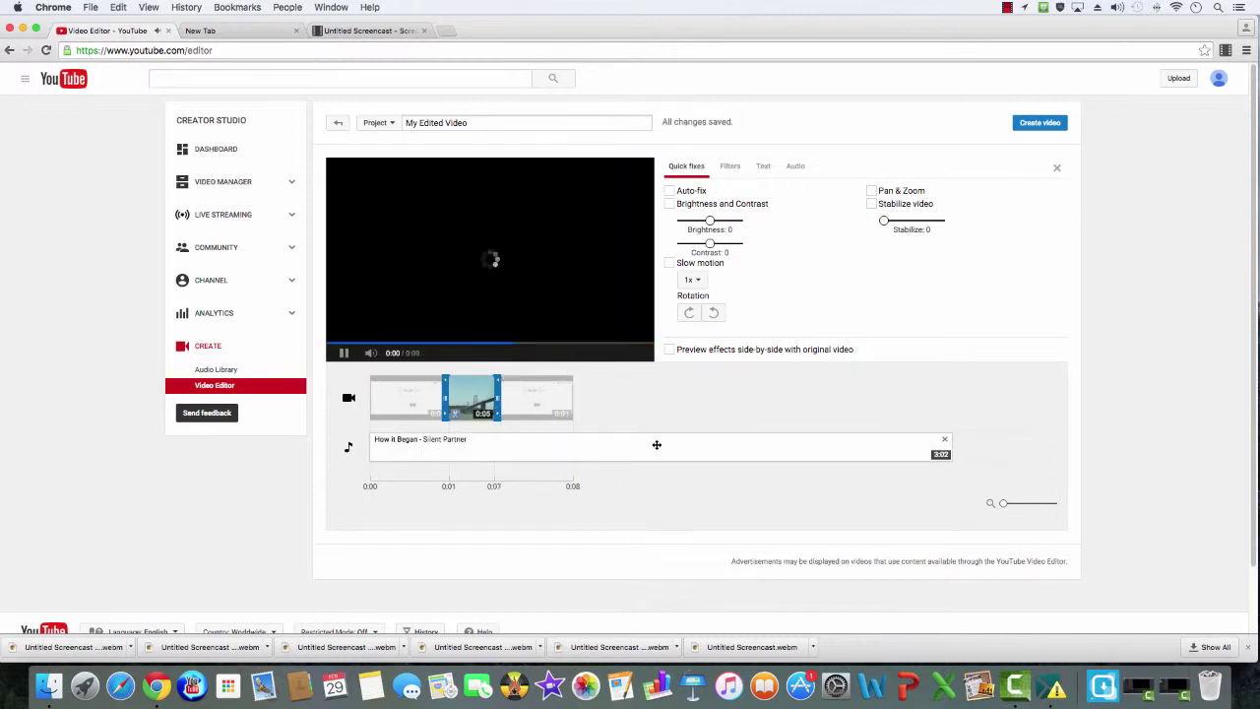
{"action": "left_click", "coordinate": [679, 407]}
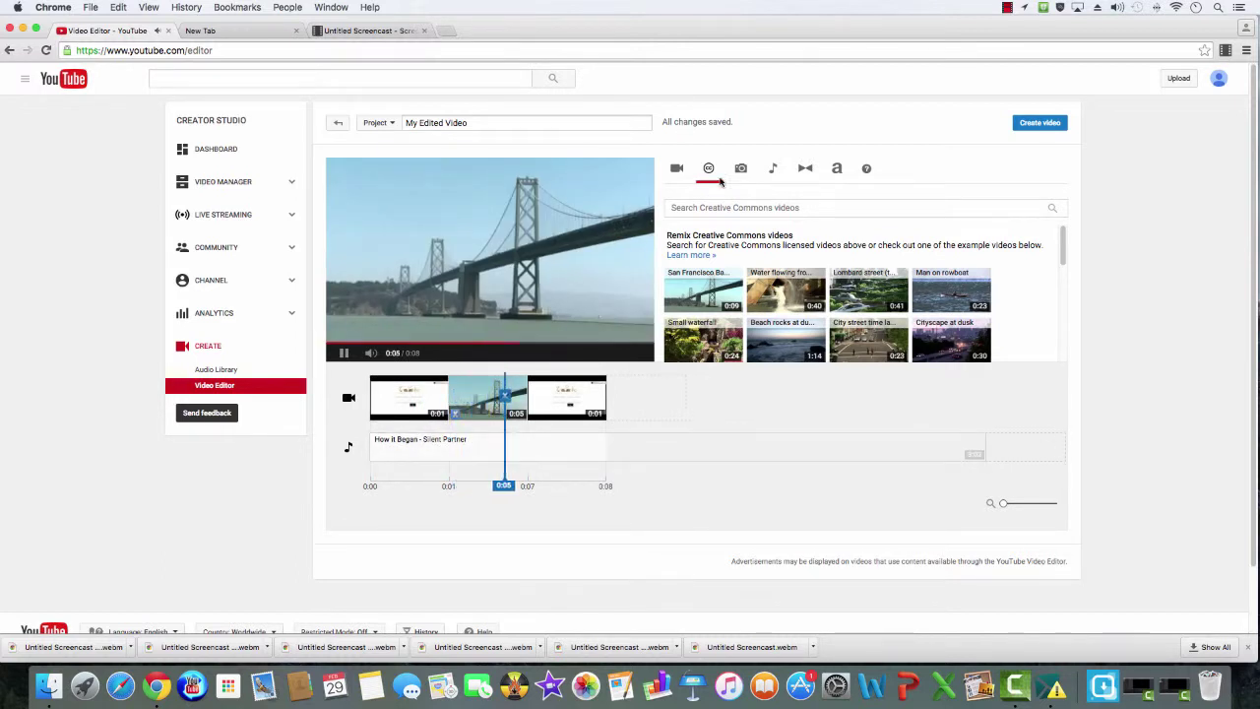
Turn on 2x slow motion for the first screencast clip, stretching it to 3 seconds
{"action": "left_click", "coordinate": [420, 397]}
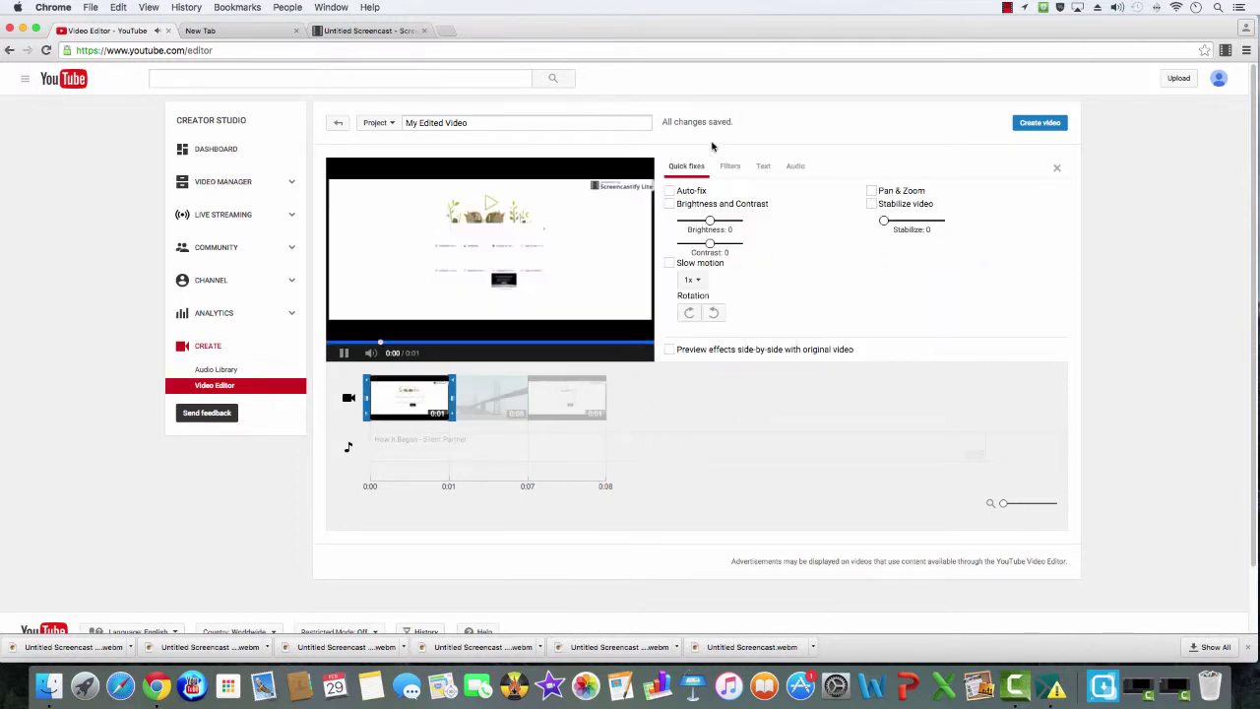
{"action": "left_click", "coordinate": [744, 165]}
{"action": "left_click", "coordinate": [763, 165]}
{"action": "left_click", "coordinate": [795, 165]}
{"action": "left_click", "coordinate": [686, 165]}
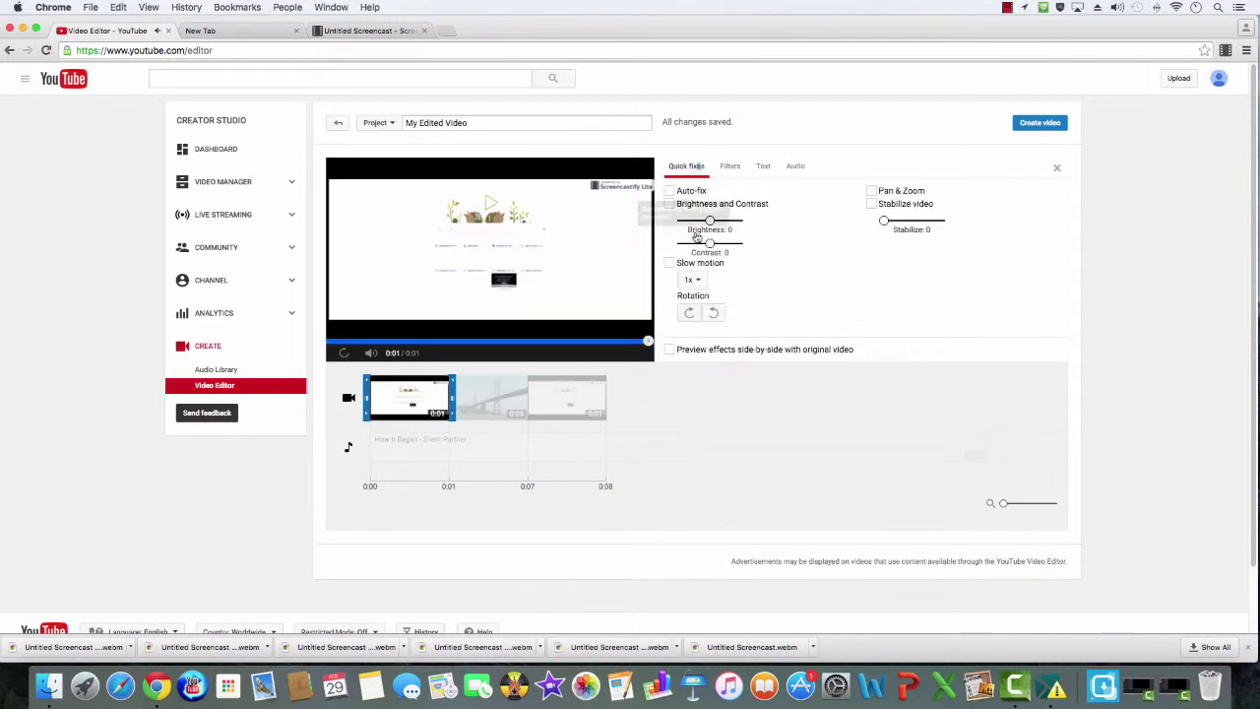
{"action": "left_click", "coordinate": [693, 281]}
{"action": "left_click", "coordinate": [696, 319]}
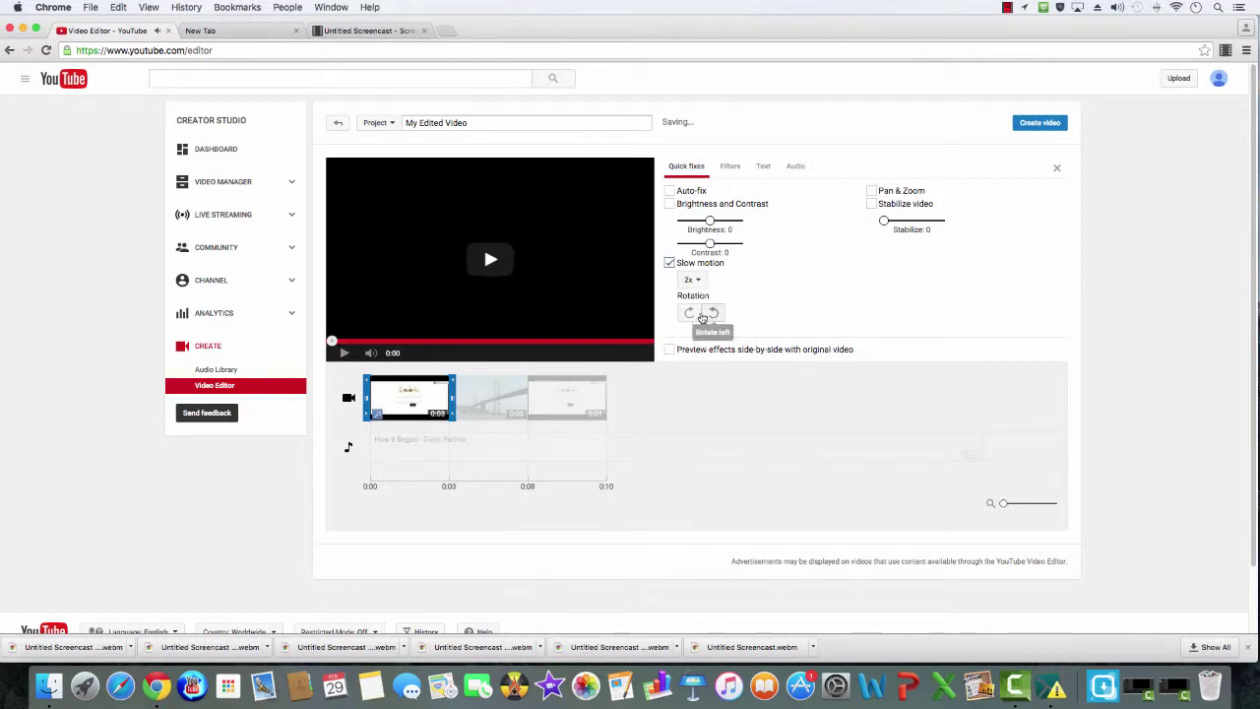
{"action": "left_click", "coordinate": [705, 441]}
{"action": "left_click", "coordinate": [692, 426]}
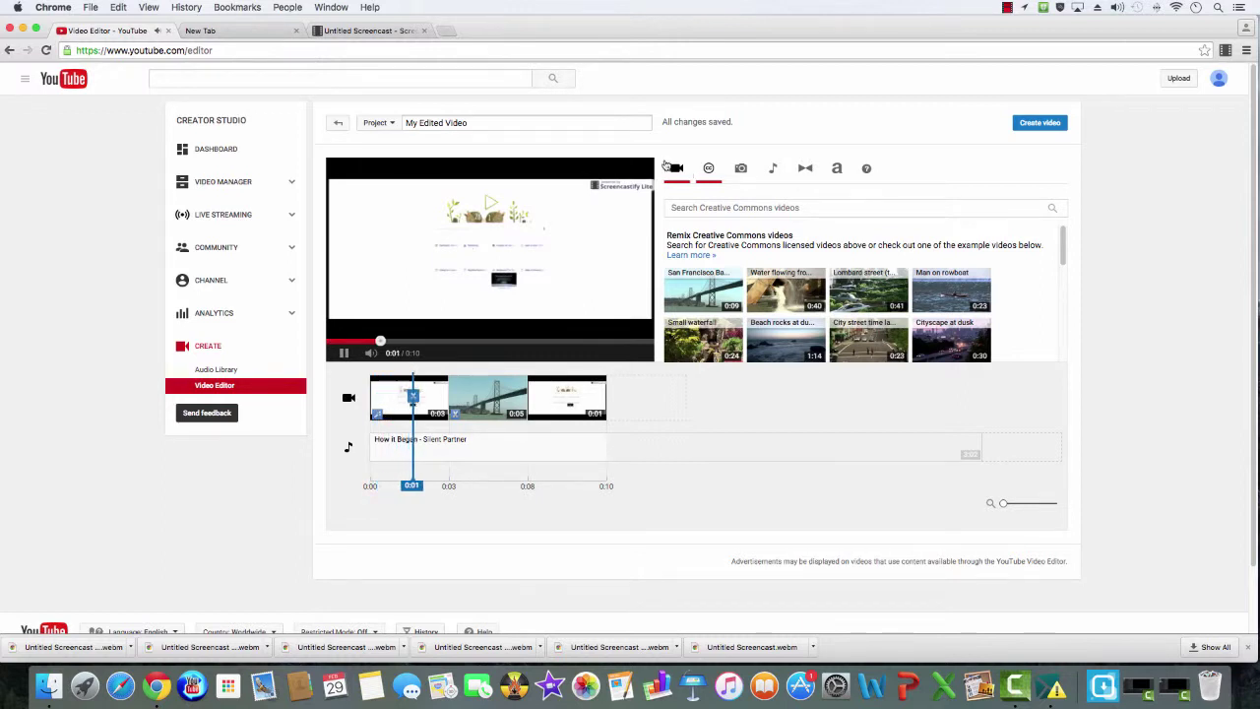
{"action": "left_click", "coordinate": [409, 397]}
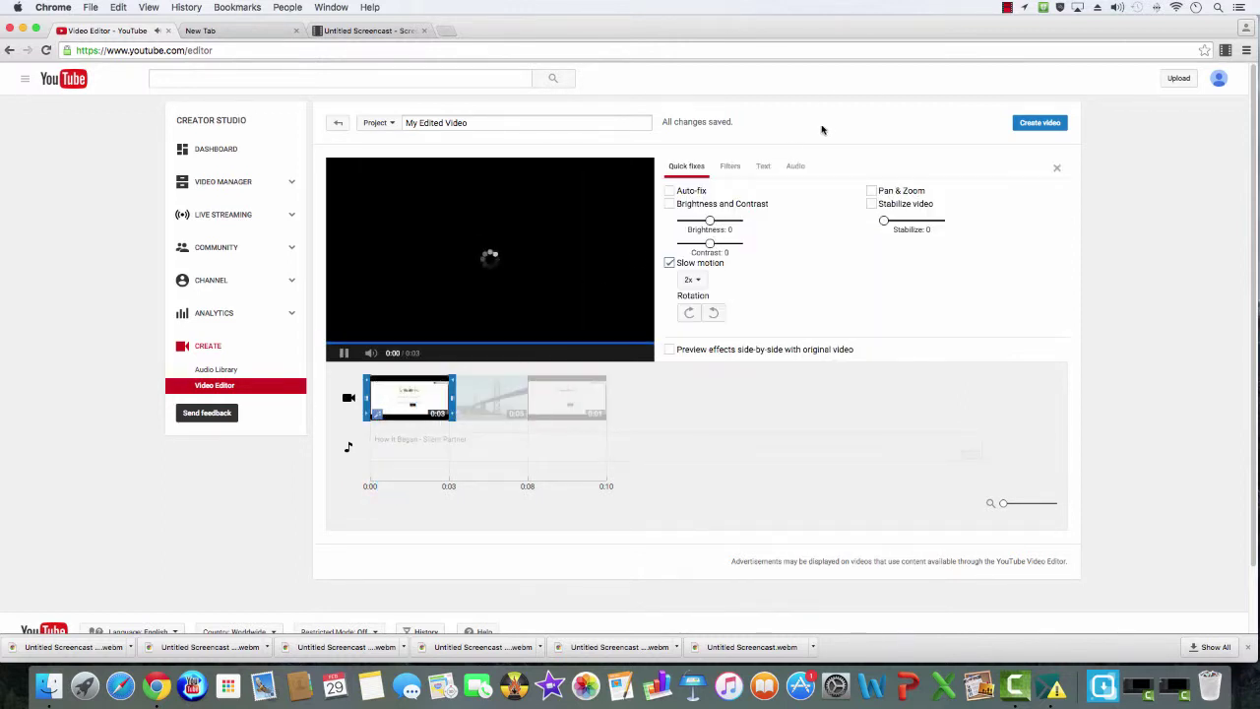
{"action": "left_click", "coordinate": [795, 167]}
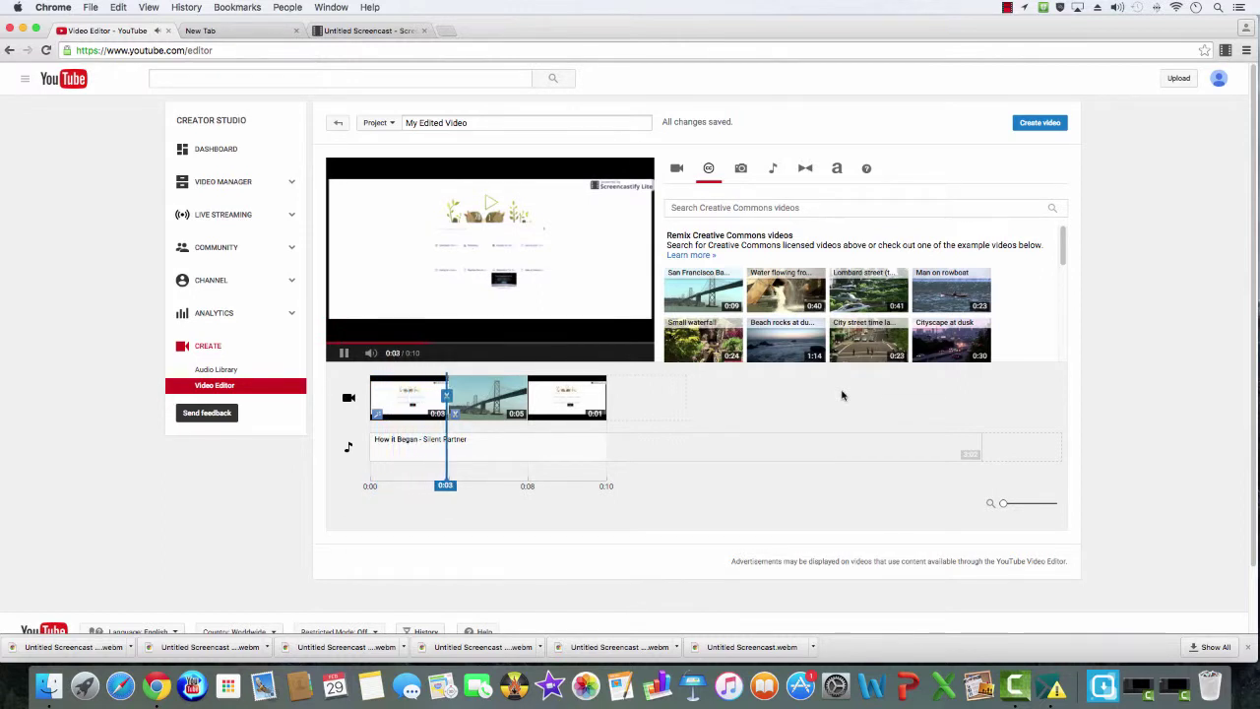
Trim the San Francisco bridge clip from 0:05 down to under a second
{"action": "left_click", "coordinate": [521, 398]}
{"action": "left_click_drag", "start_coordinate": [529, 399], "coordinate": [471, 399]}
{"action": "left_click", "coordinate": [752, 422]}
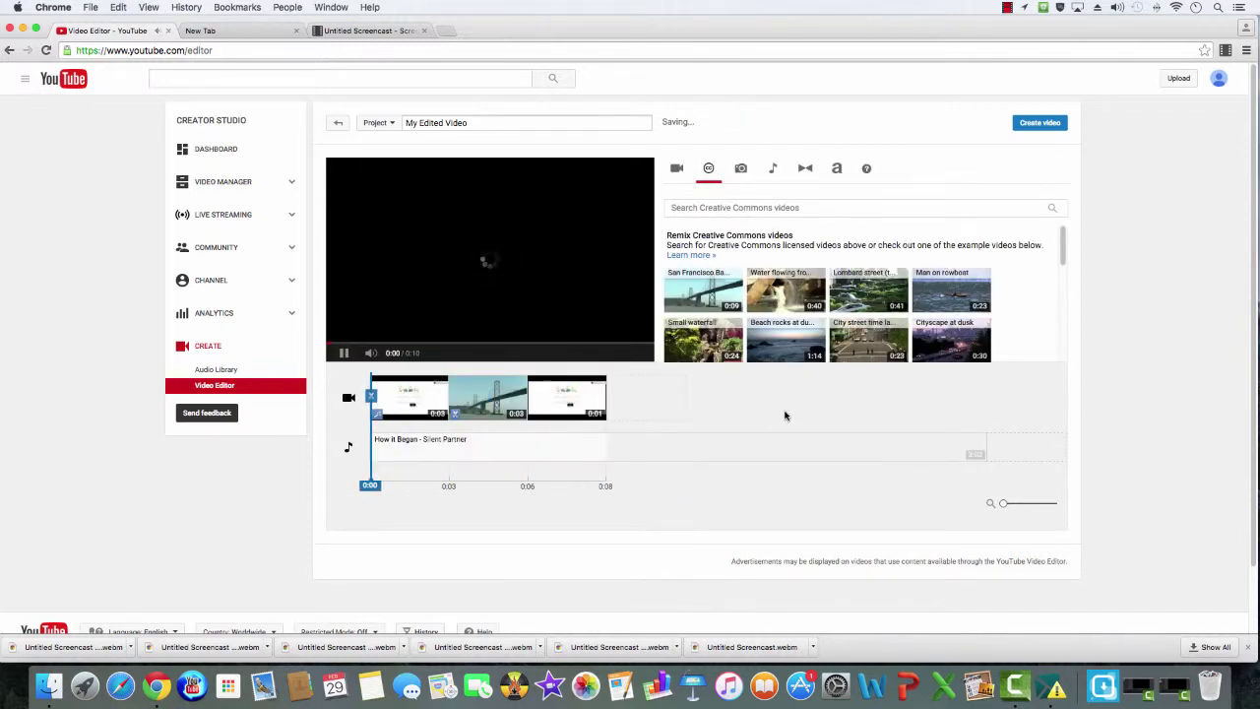
{"action": "left_click", "coordinate": [528, 399]}
{"action": "left_click_drag", "start_coordinate": [529, 399], "coordinate": [471, 399]}
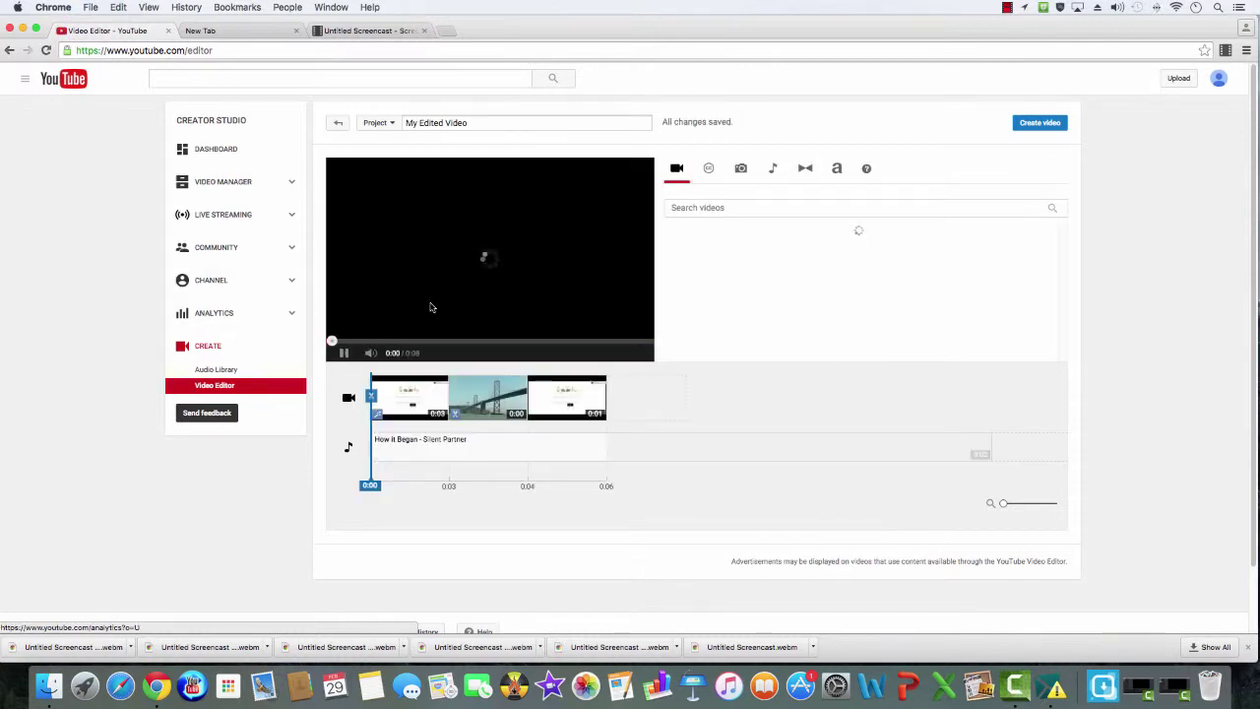
Place the Star transition between the bridge clip and the final screencast
{"action": "left_click", "coordinate": [804, 170]}
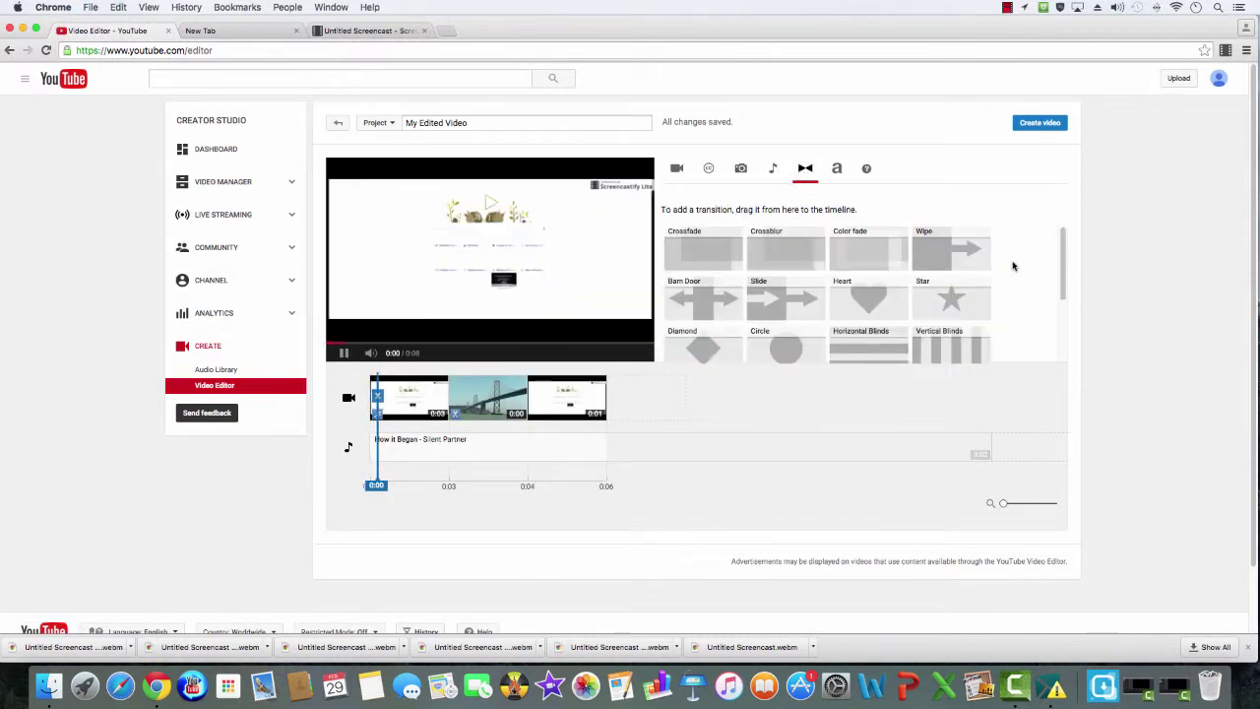
{"action": "left_click_drag", "start_coordinate": [965, 284], "coordinate": [521, 402]}
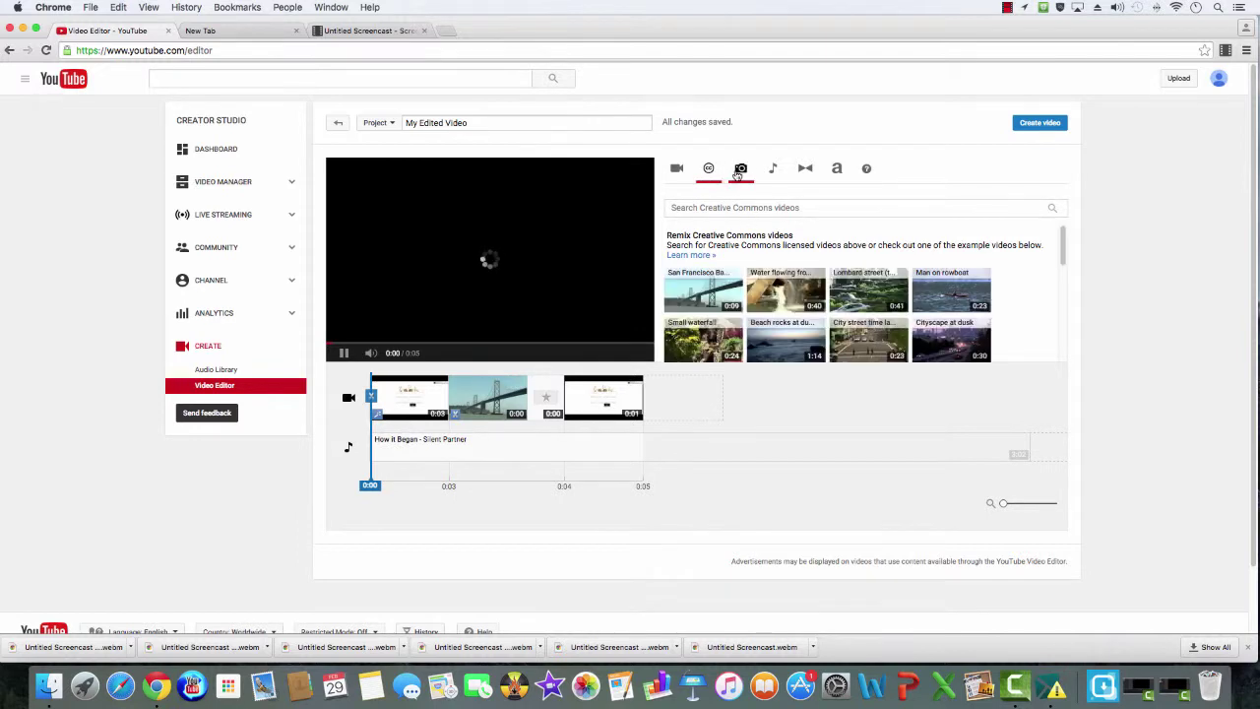
{"action": "left_click", "coordinate": [738, 173]}
{"action": "left_click", "coordinate": [776, 176]}
{"action": "left_click", "coordinate": [805, 168]}
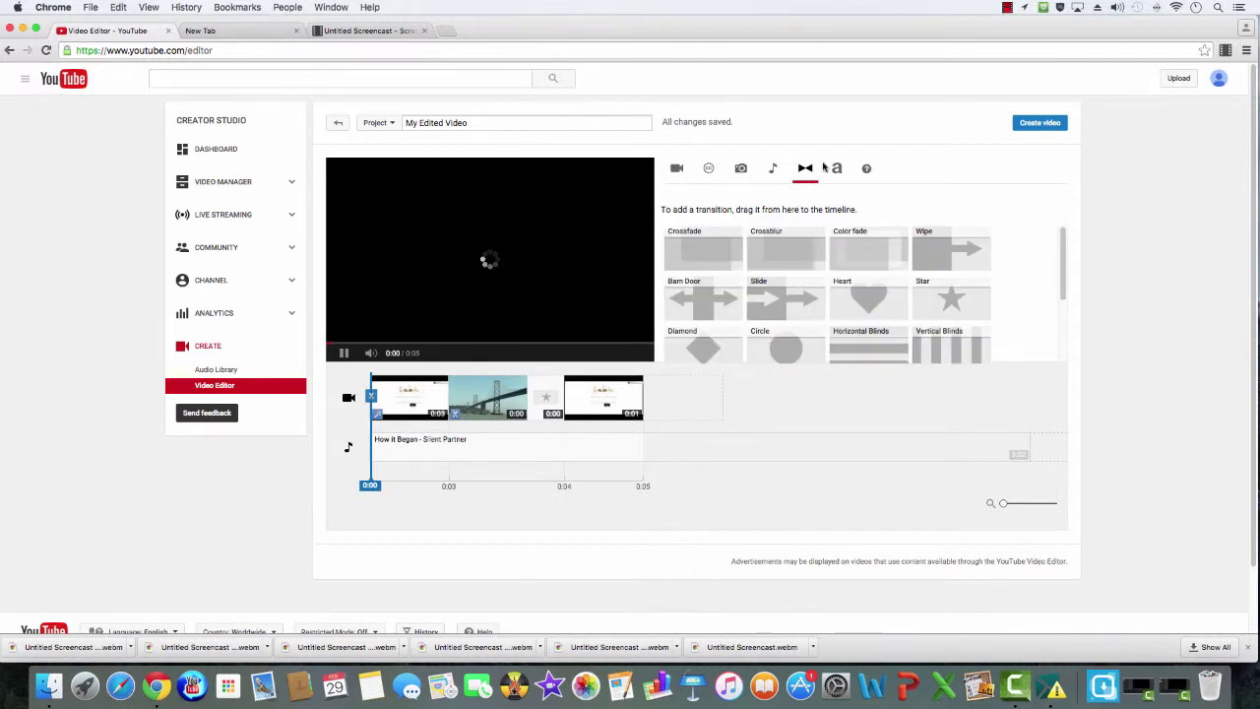
{"action": "left_click", "coordinate": [834, 169]}
Add a Centered title at the timeline start reading 'My Video About Videos'
{"action": "left_click_drag", "start_coordinate": [701, 258], "coordinate": [373, 403]}
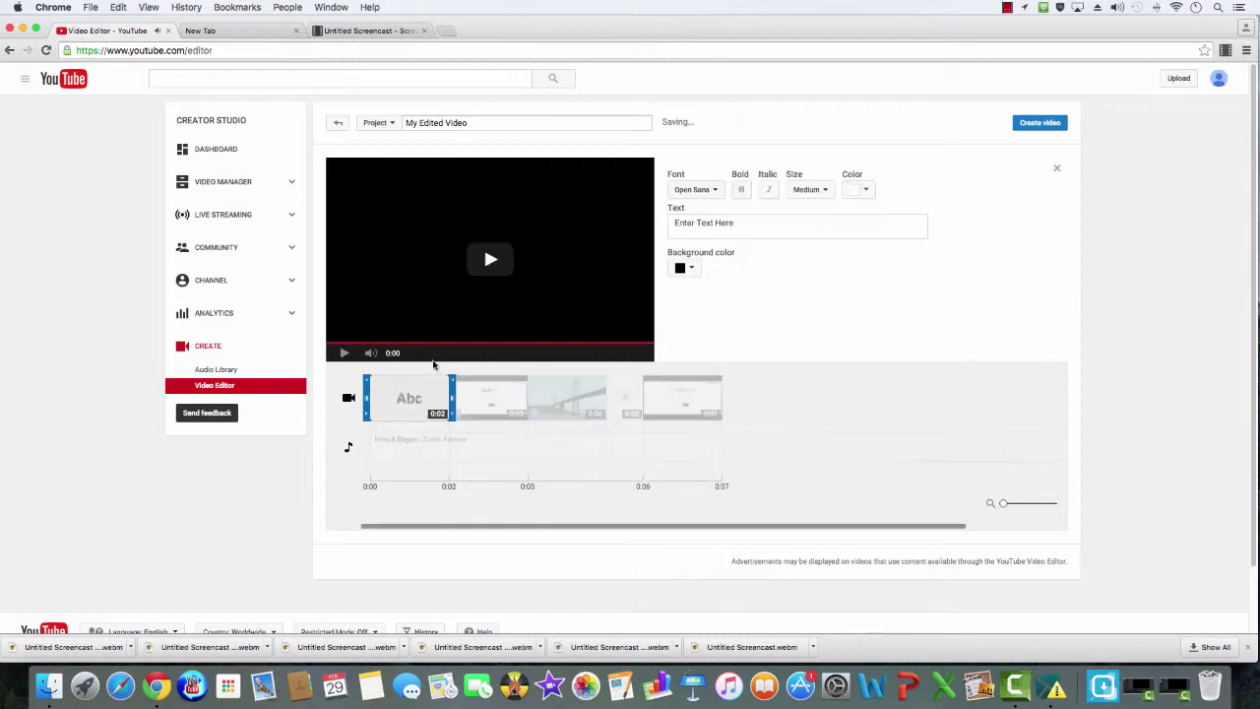
{"action": "left_click", "coordinate": [729, 234]}
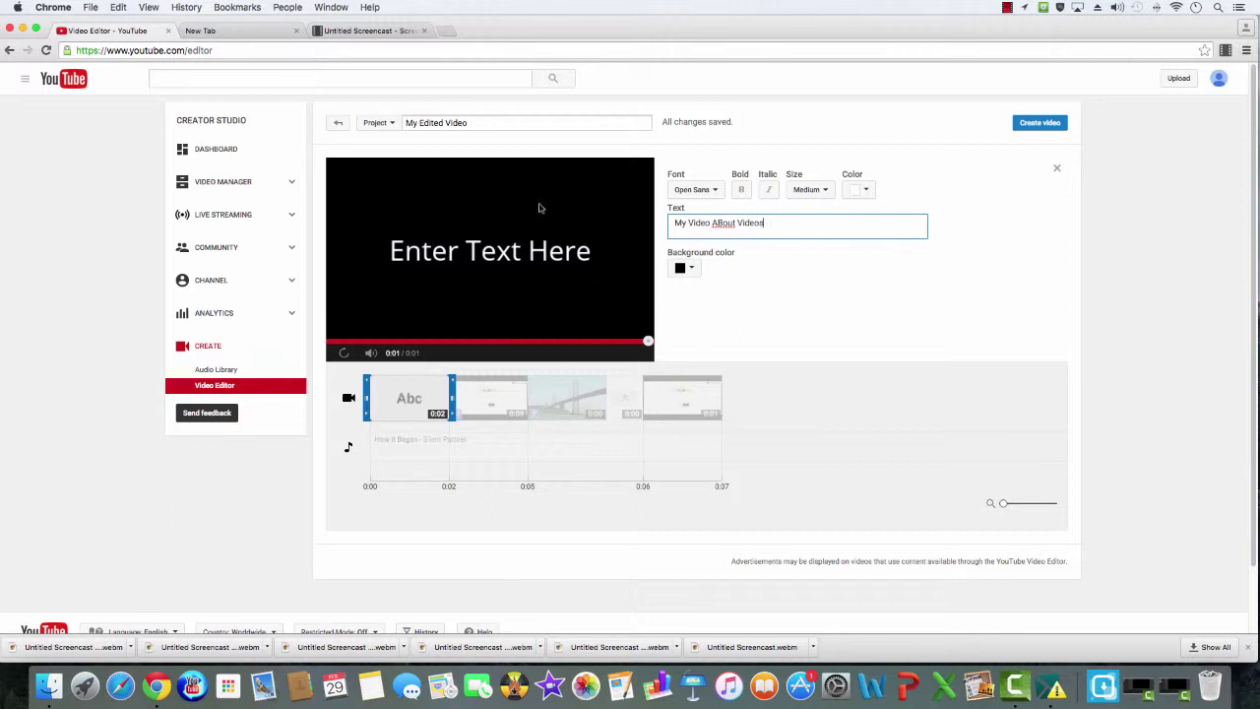
{"action": "left_click", "coordinate": [483, 245]}
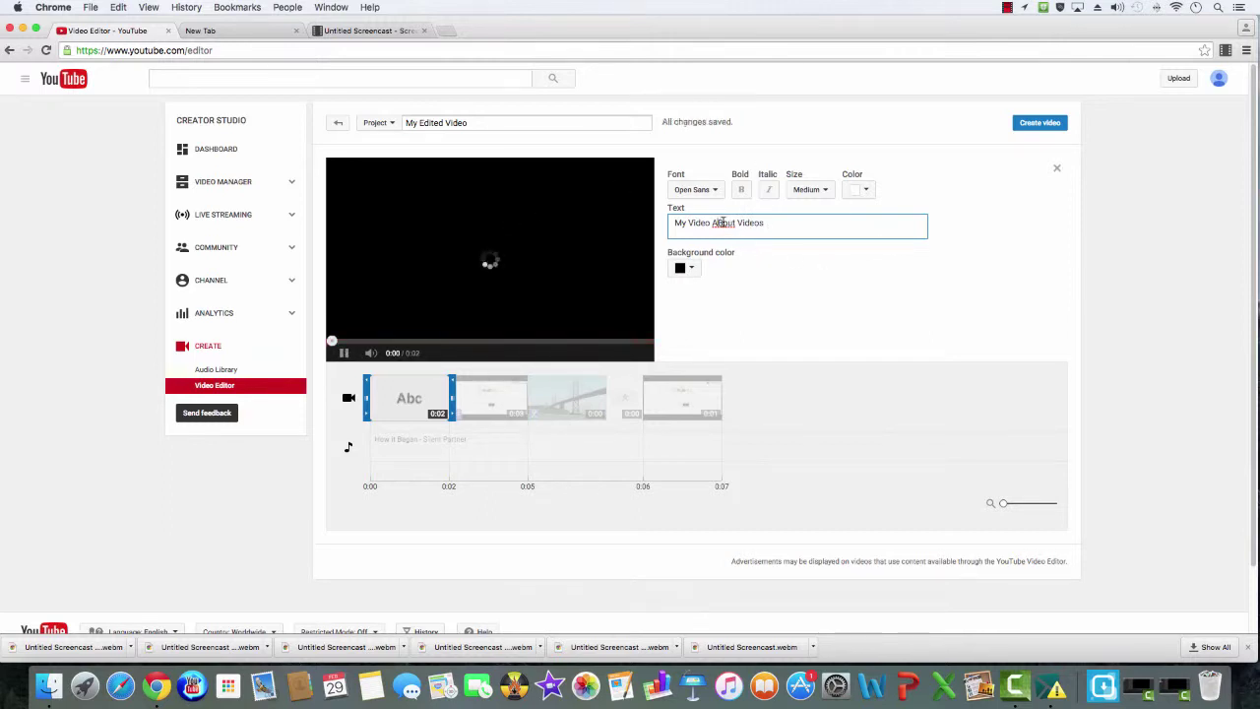
{"action": "left_click", "coordinate": [1006, 261]}
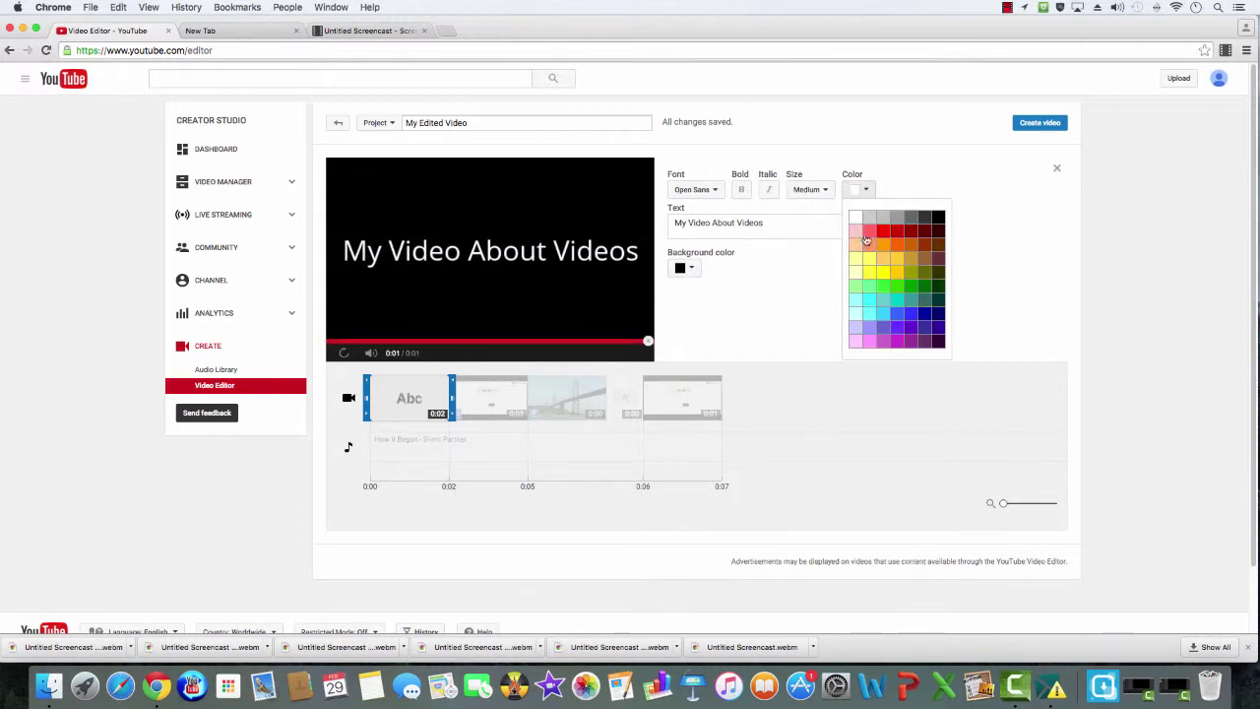
Make the title text red on a light cyan background
{"action": "left_click", "coordinate": [884, 233]}
{"action": "left_click", "coordinate": [690, 292]}
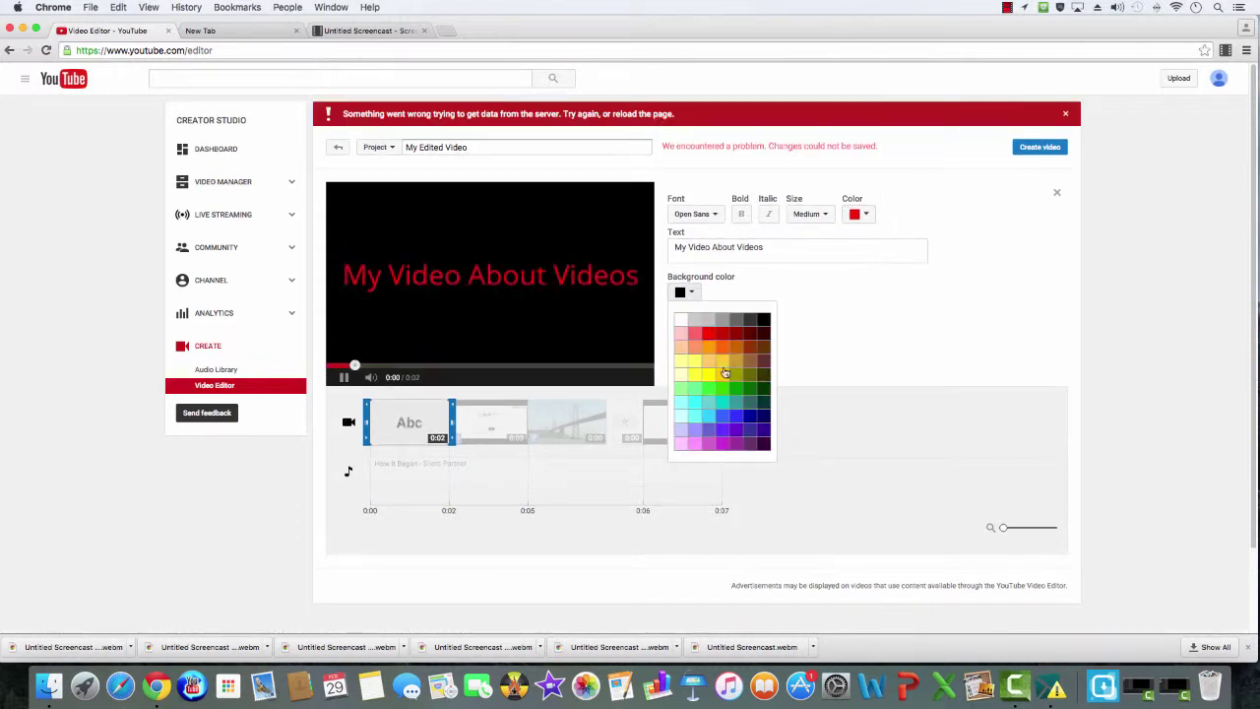
{"action": "left_click", "coordinate": [694, 417]}
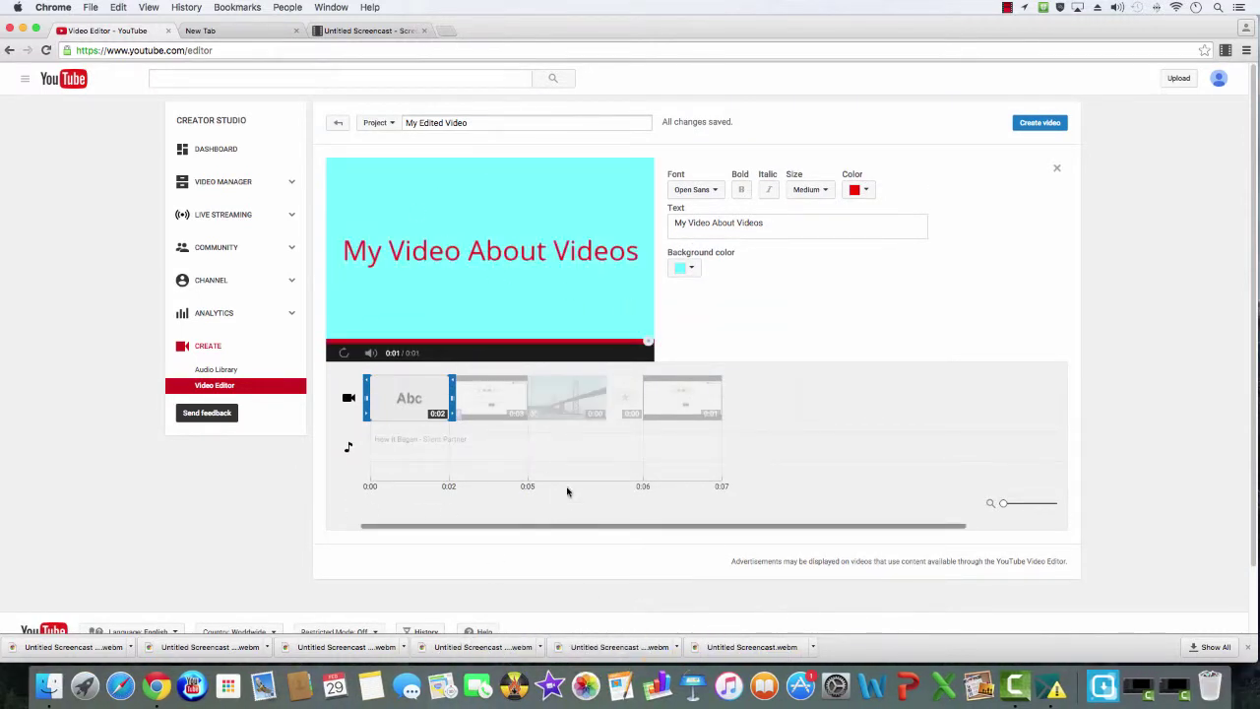
{"action": "left_click", "coordinate": [229, 372]}
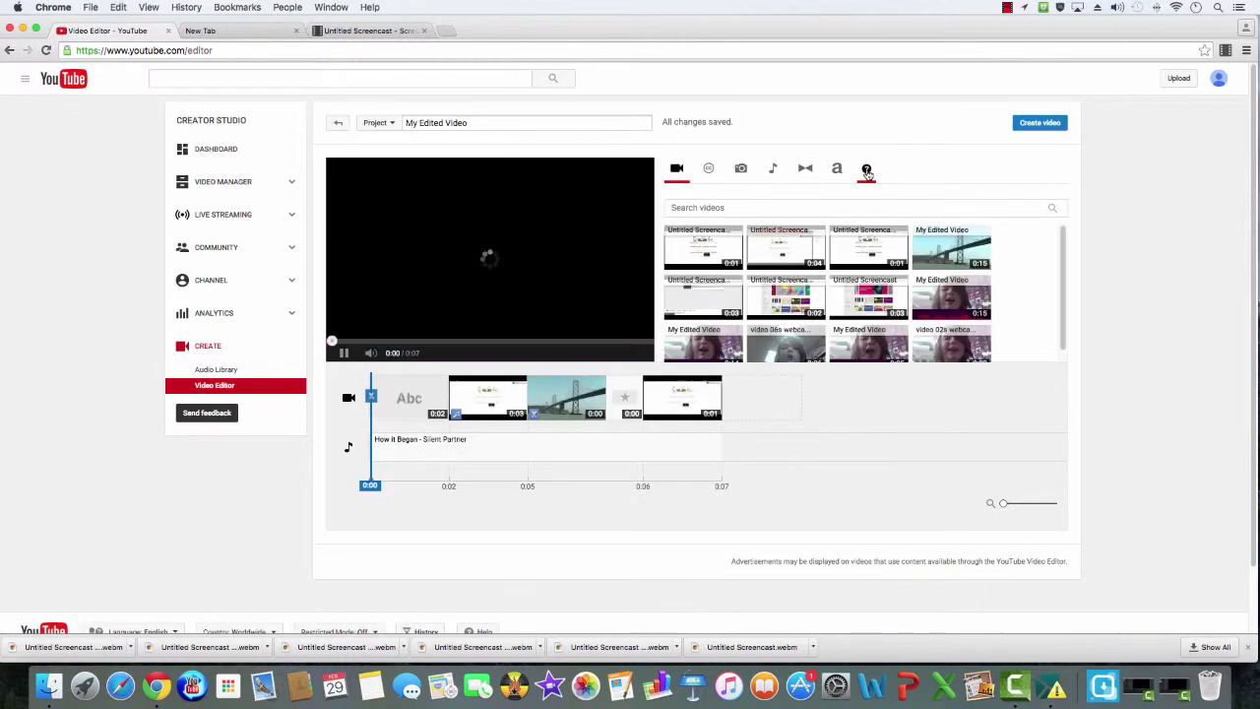
Publish the project as the video 'My Edited Video' and bring up its processing watch page
{"action": "left_click", "coordinate": [866, 171]}
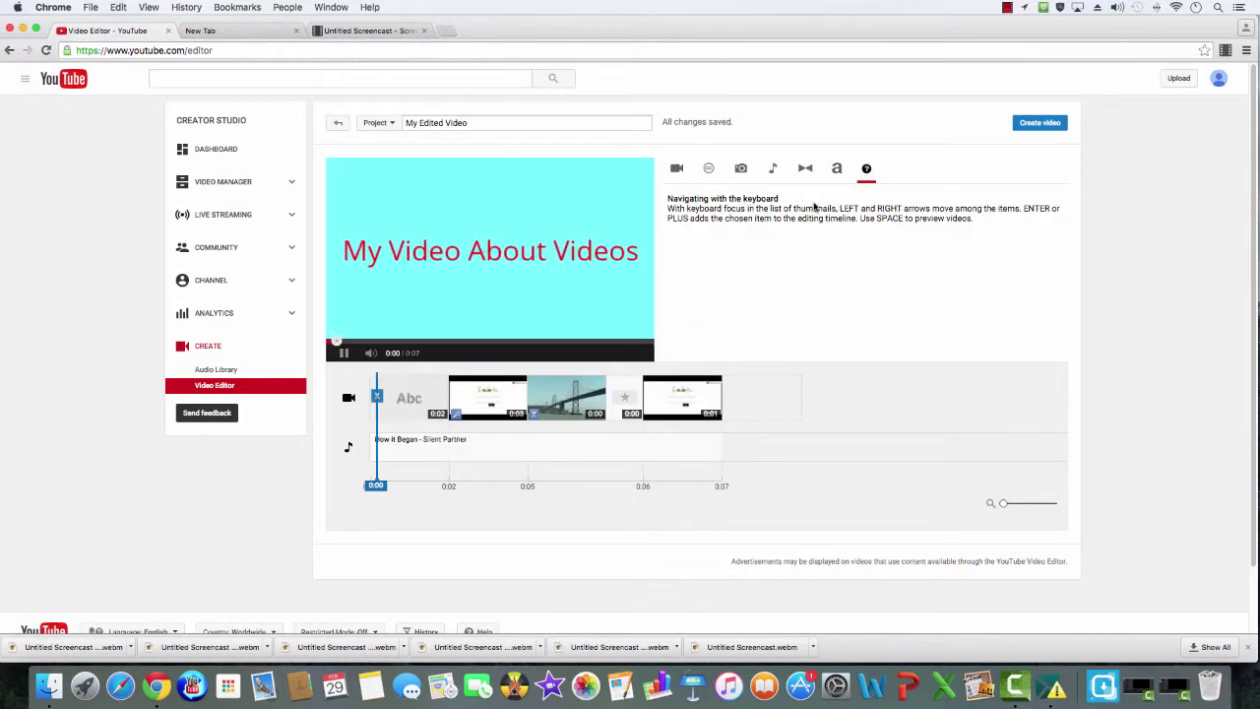
{"action": "left_click", "coordinate": [744, 177]}
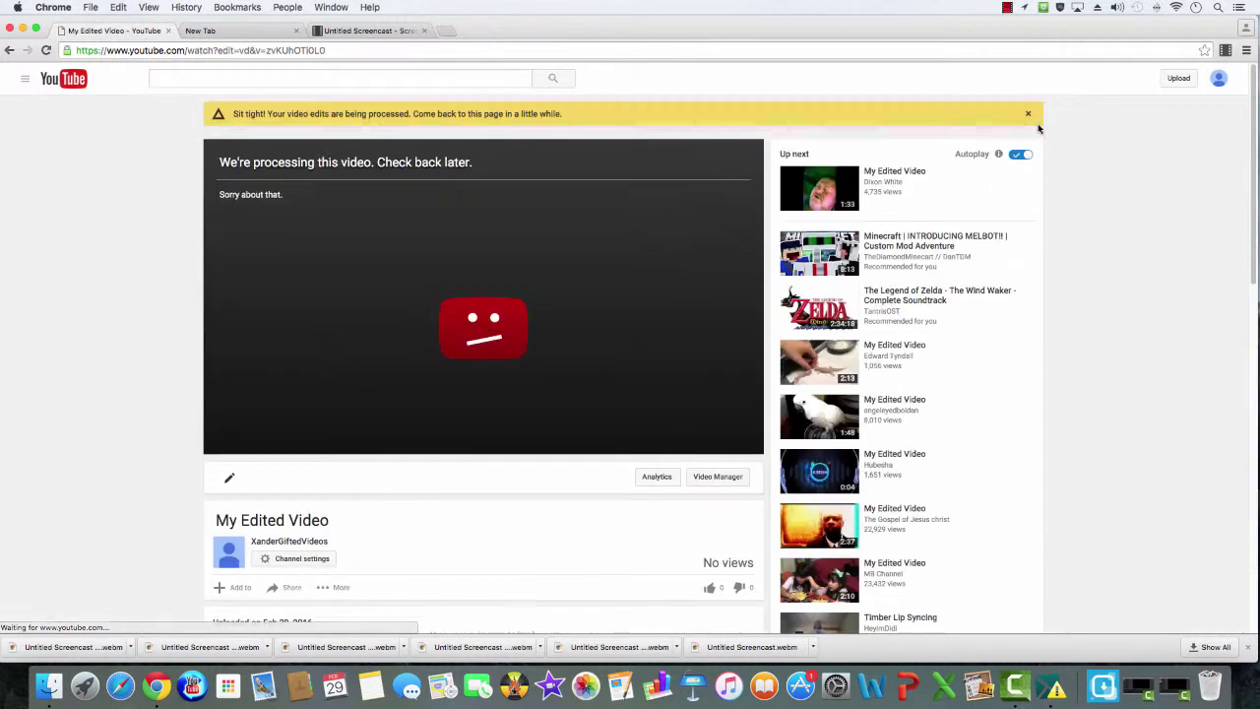
Retitle the video from 'My Edited Video' to 'My Video' and save the title
{"action": "left_click", "coordinate": [297, 518]}
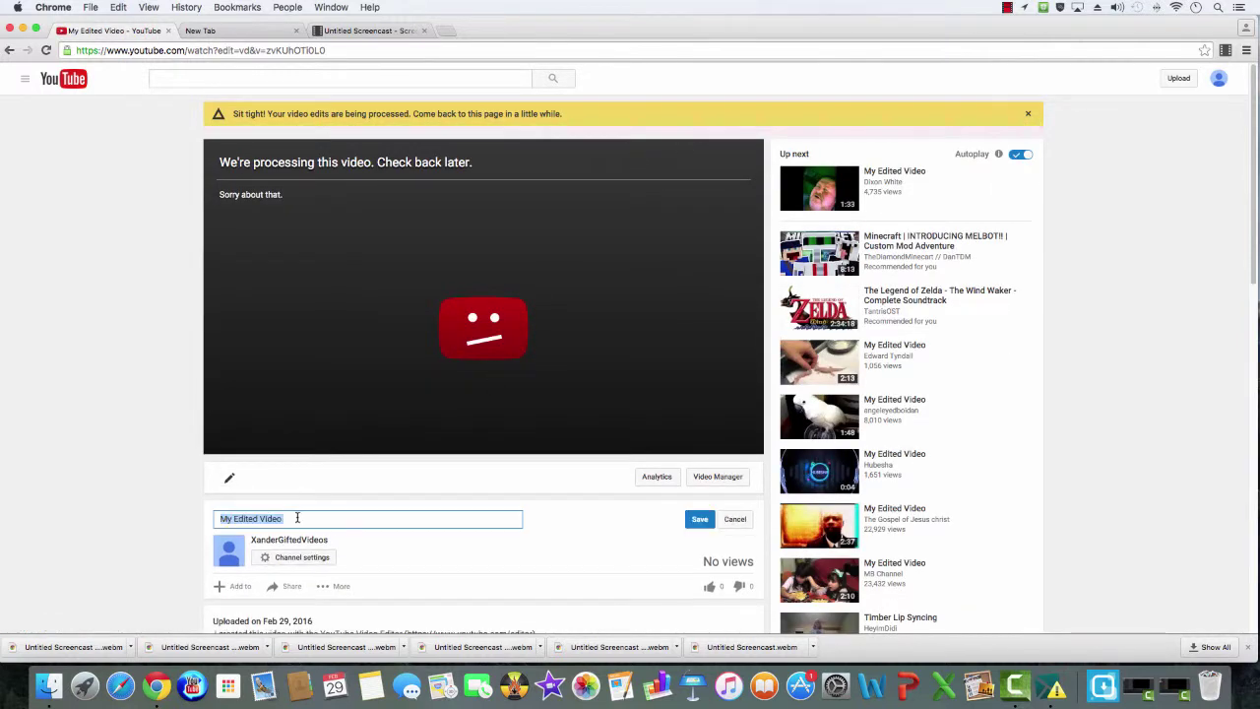
{"action": "key", "text": "BackSpace"}
{"action": "type", "text": "My Video"}
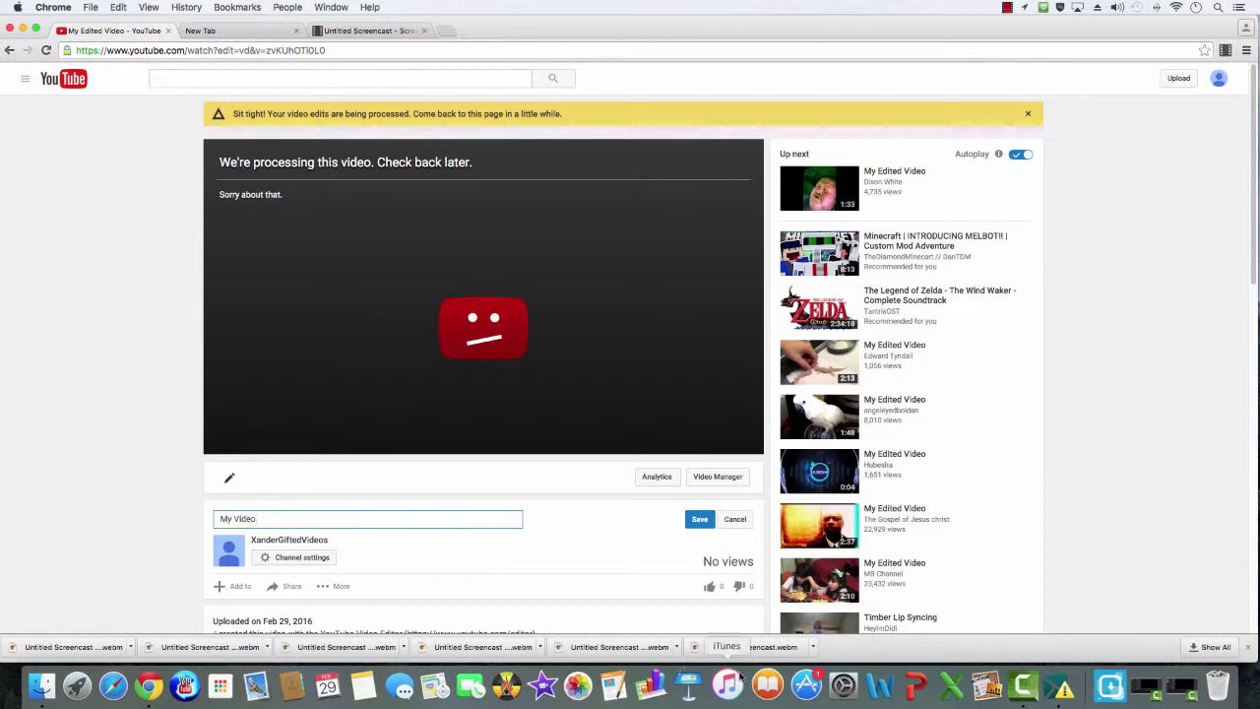
{"action": "left_click", "coordinate": [699, 519]}
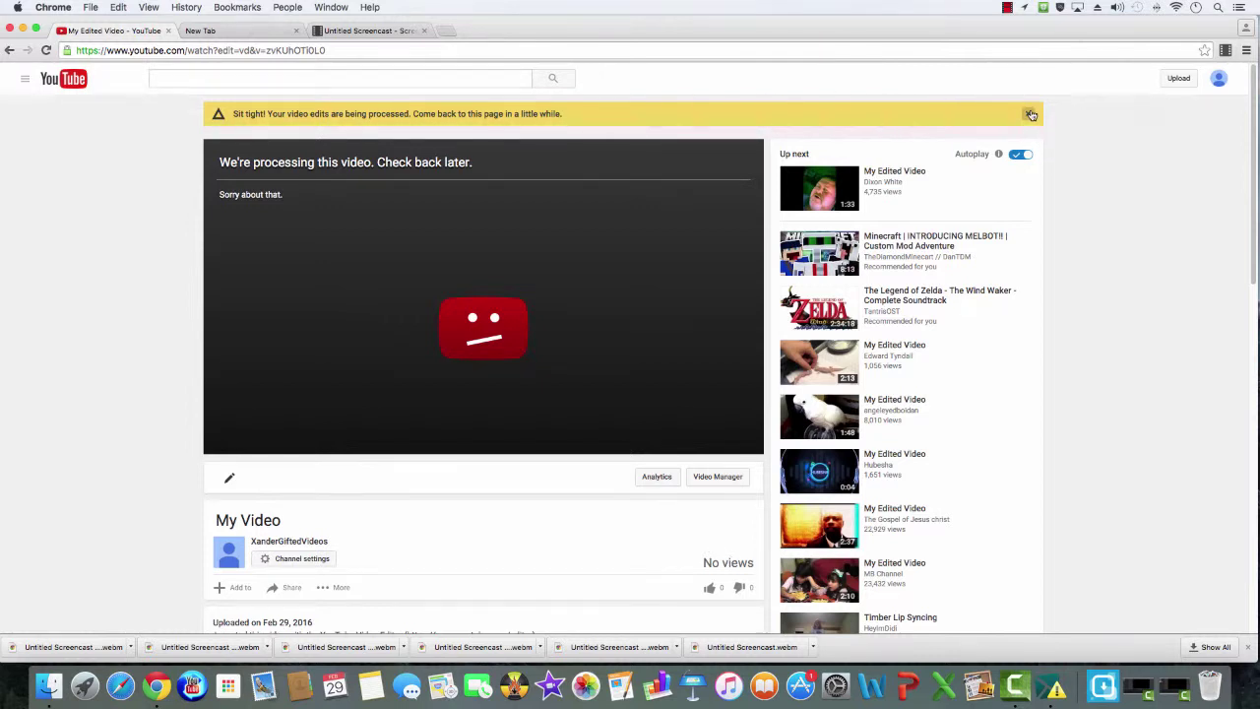
Dismiss the yellow processing notice, then switch over to Camtasia
{"action": "left_click", "coordinate": [1030, 114]}
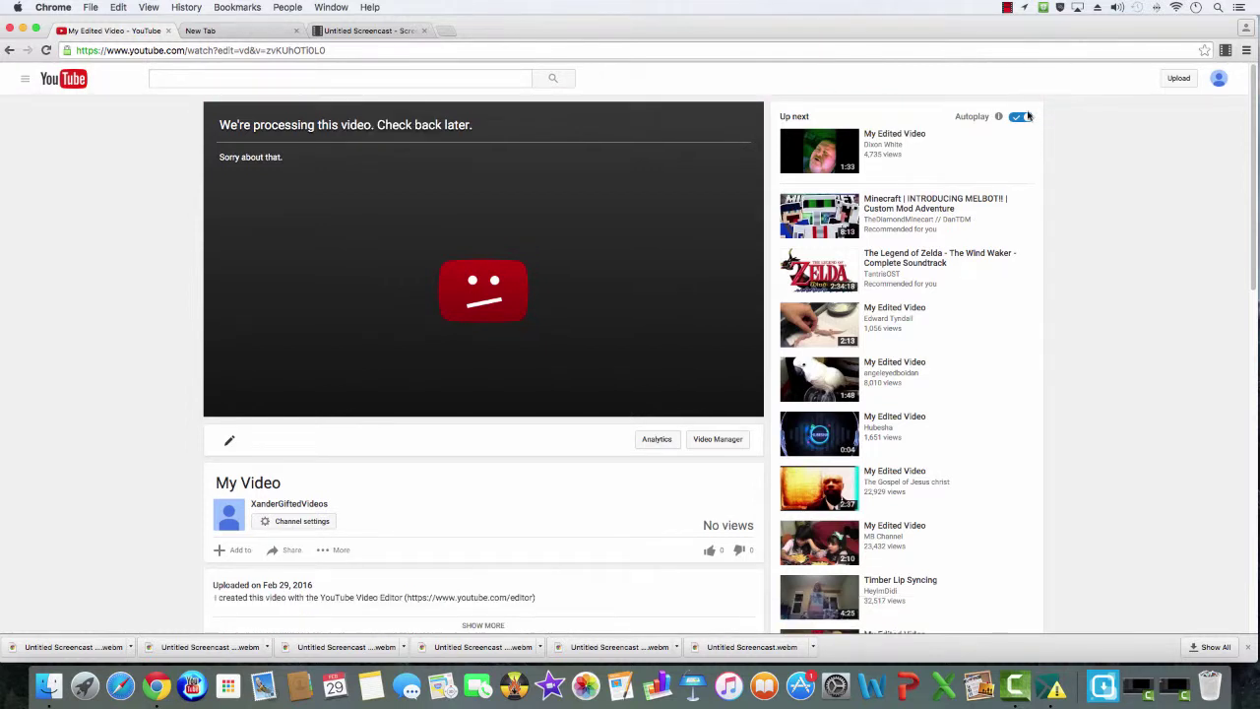
{"action": "left_click", "coordinate": [24, 79]}
{"action": "left_click", "coordinate": [1016, 686]}
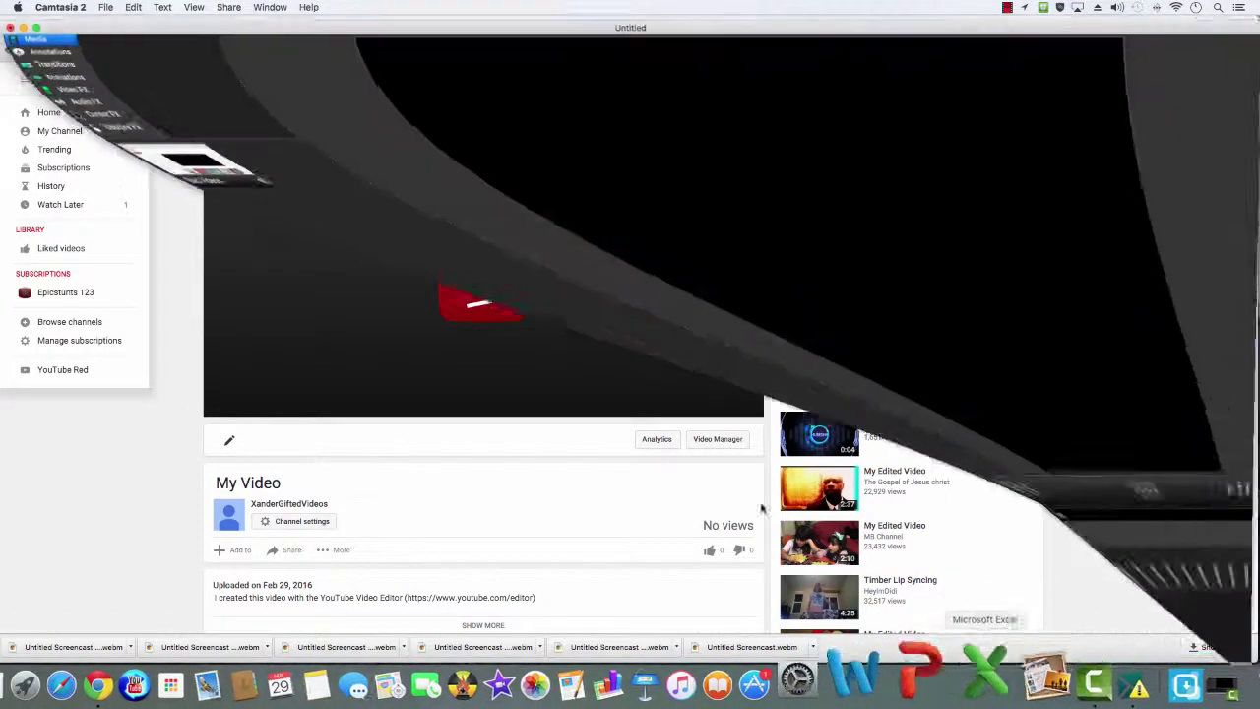